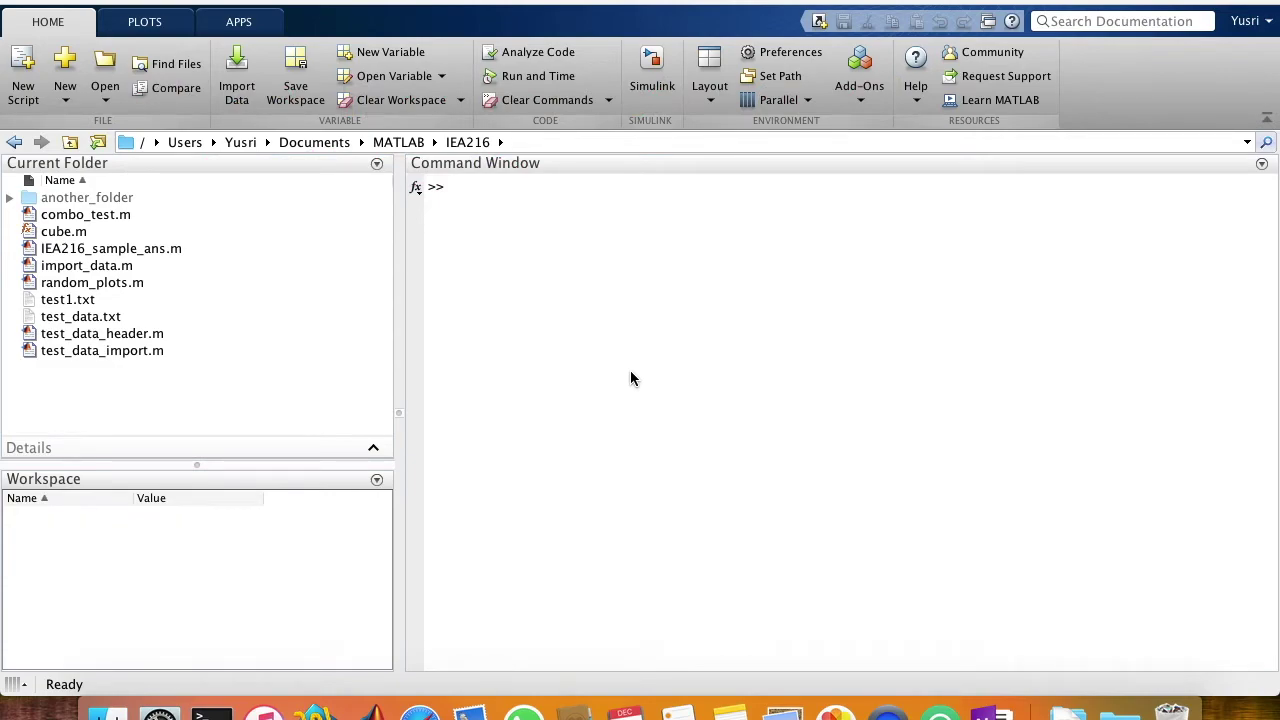
Focus the empty Command Window with MATLAB open in the IEA216 folder.
{"action": "left_click", "coordinate": [594, 299]}
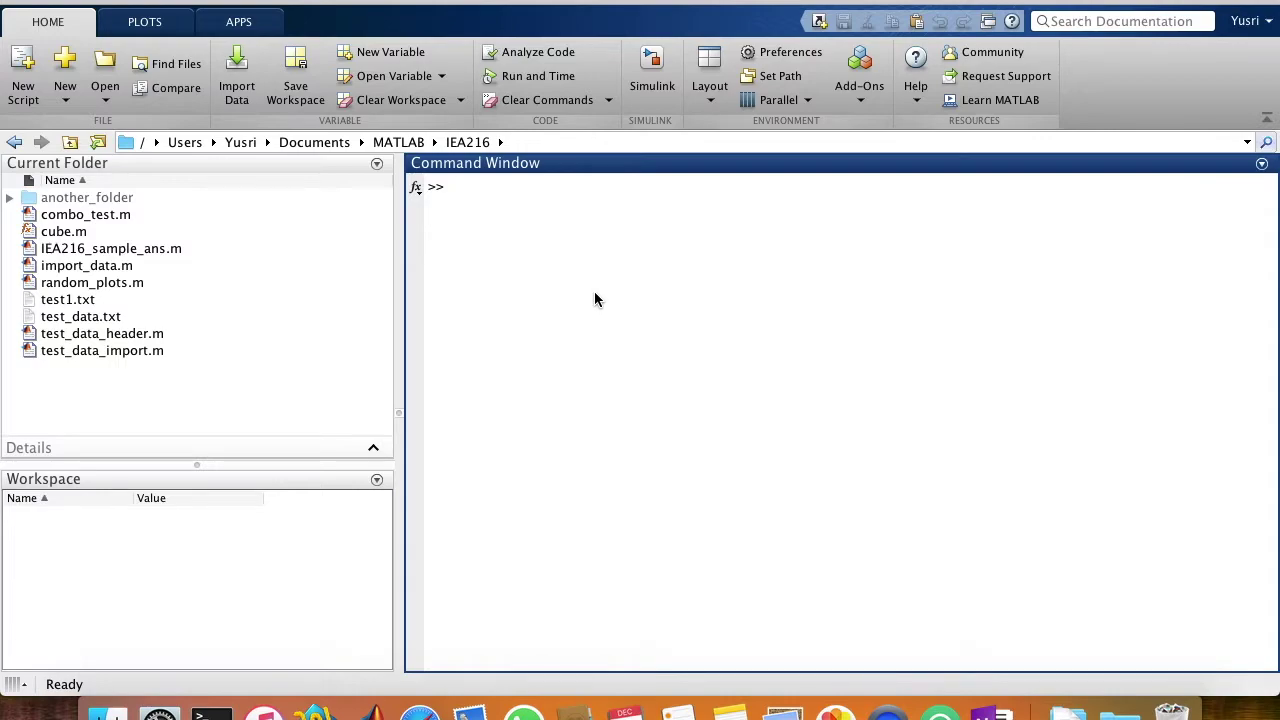
Run 'load wind' to bring u, v, w, x, y and z into the workspace.
{"action": "type", "text": "load wind"}
{"action": "key", "text": "Return"}
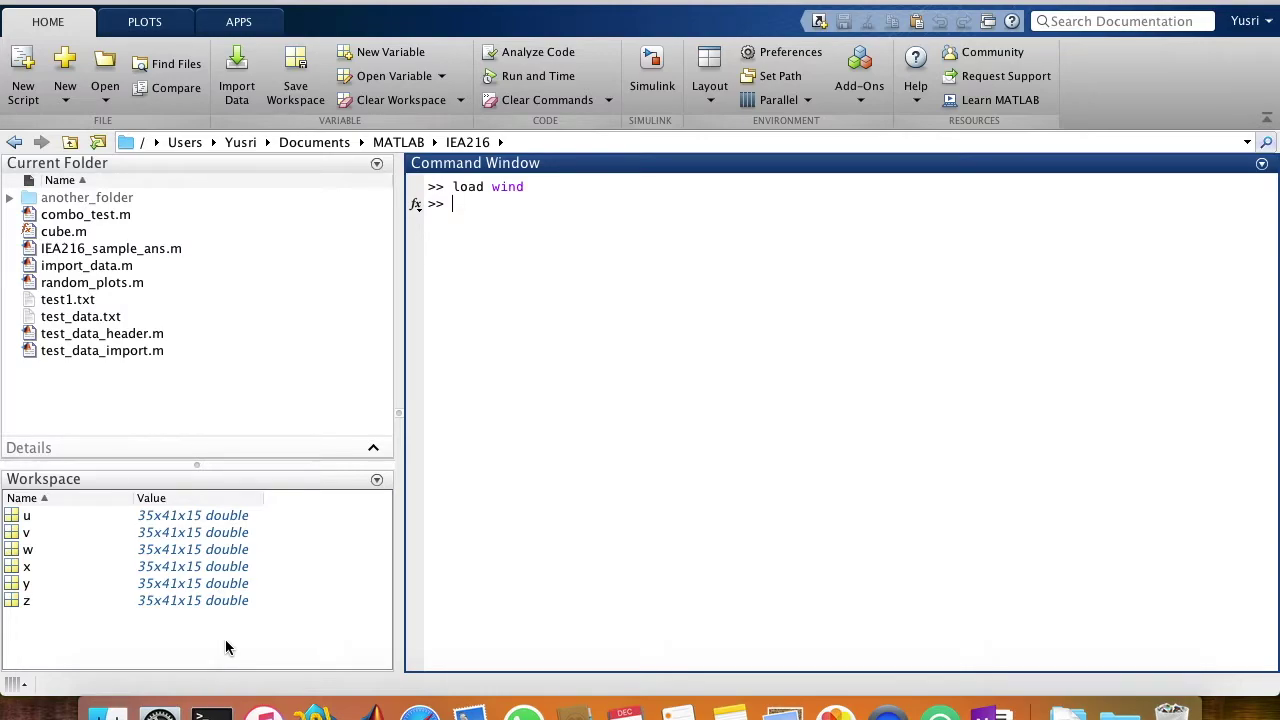
{"action": "type", "text": "u("}
Display u(:,:,1), the first 35x41 layer of u, and scroll through its values.
{"action": "type", "text": ","}
{"action": "type", "text": "1"}
{"action": "type", "text": ")"}
{"action": "key", "text": "Return"}
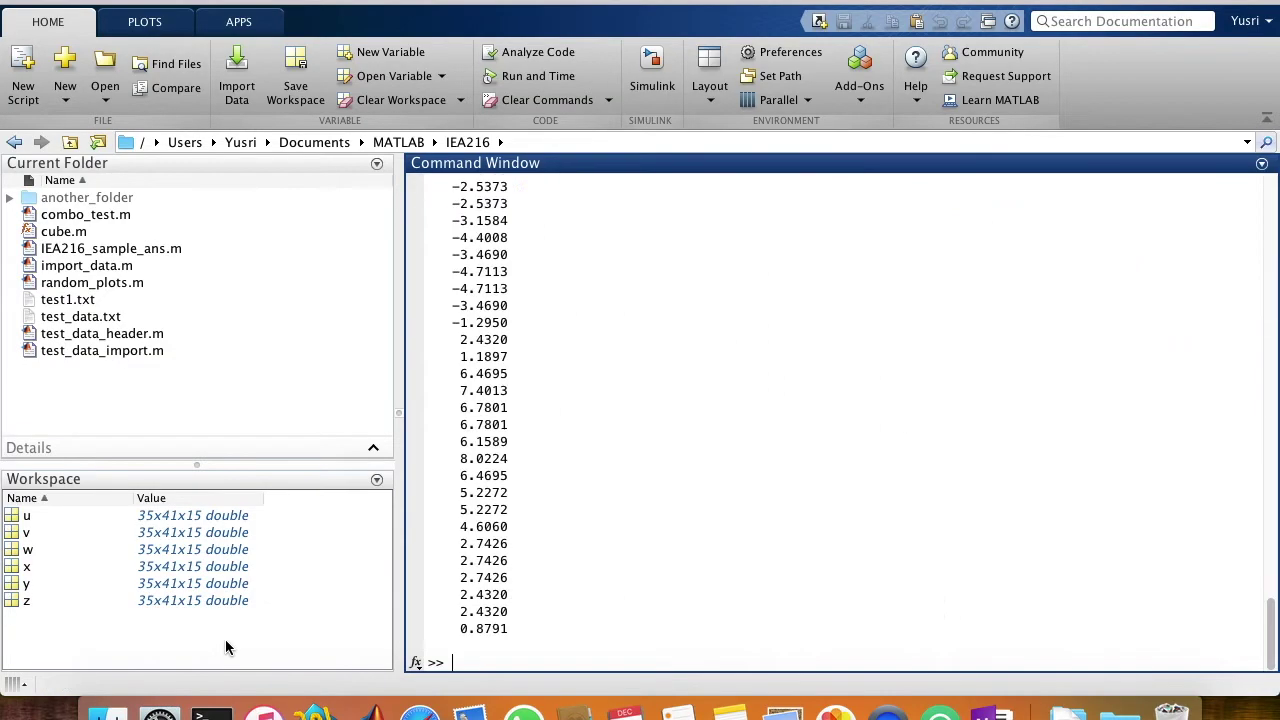
{"action": "scroll", "coordinate": [605, 567], "scroll_direction": "up", "scroll_amount": 10}
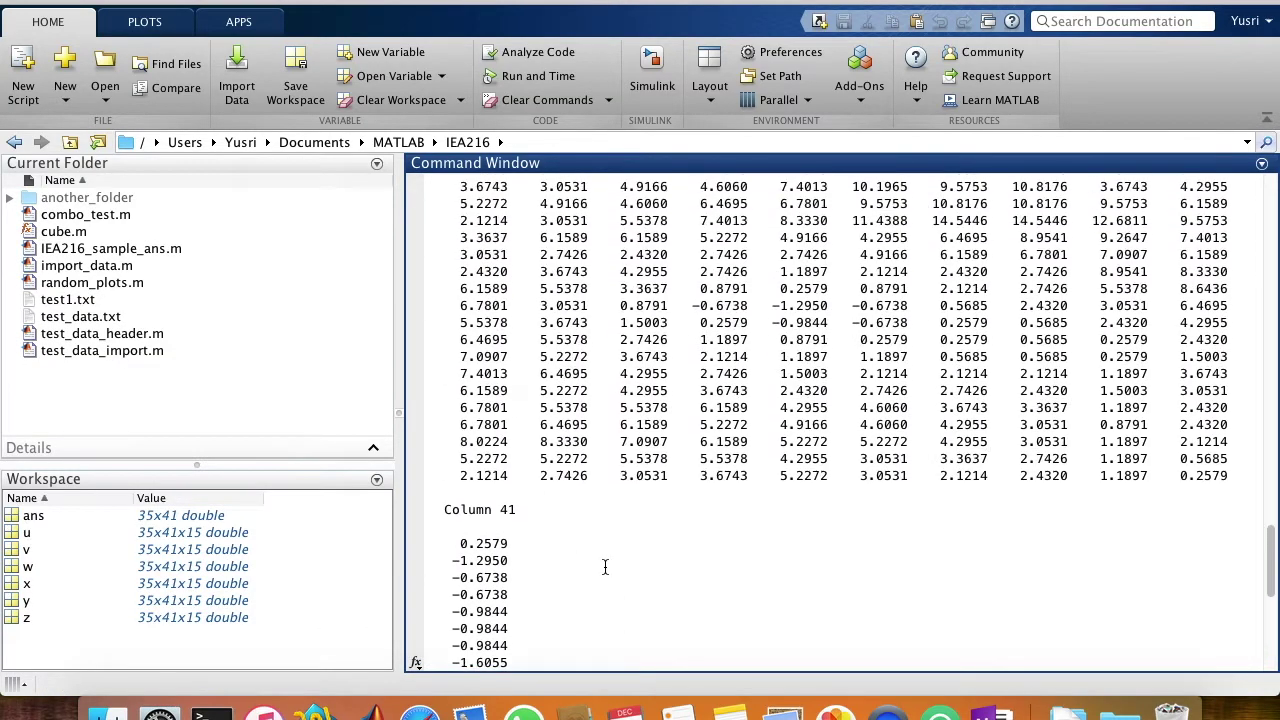
{"action": "scroll", "coordinate": [605, 567], "scroll_direction": "down", "scroll_amount": 10}
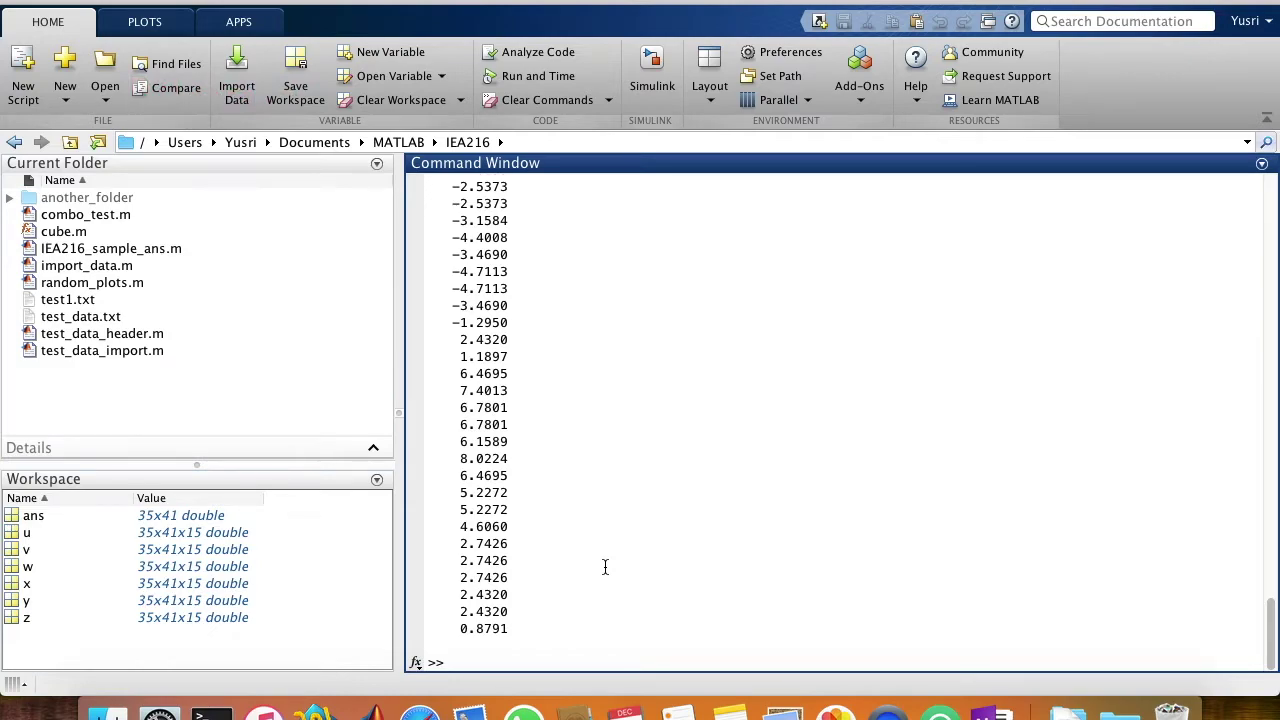
{"action": "type", "text": "mean(u"}
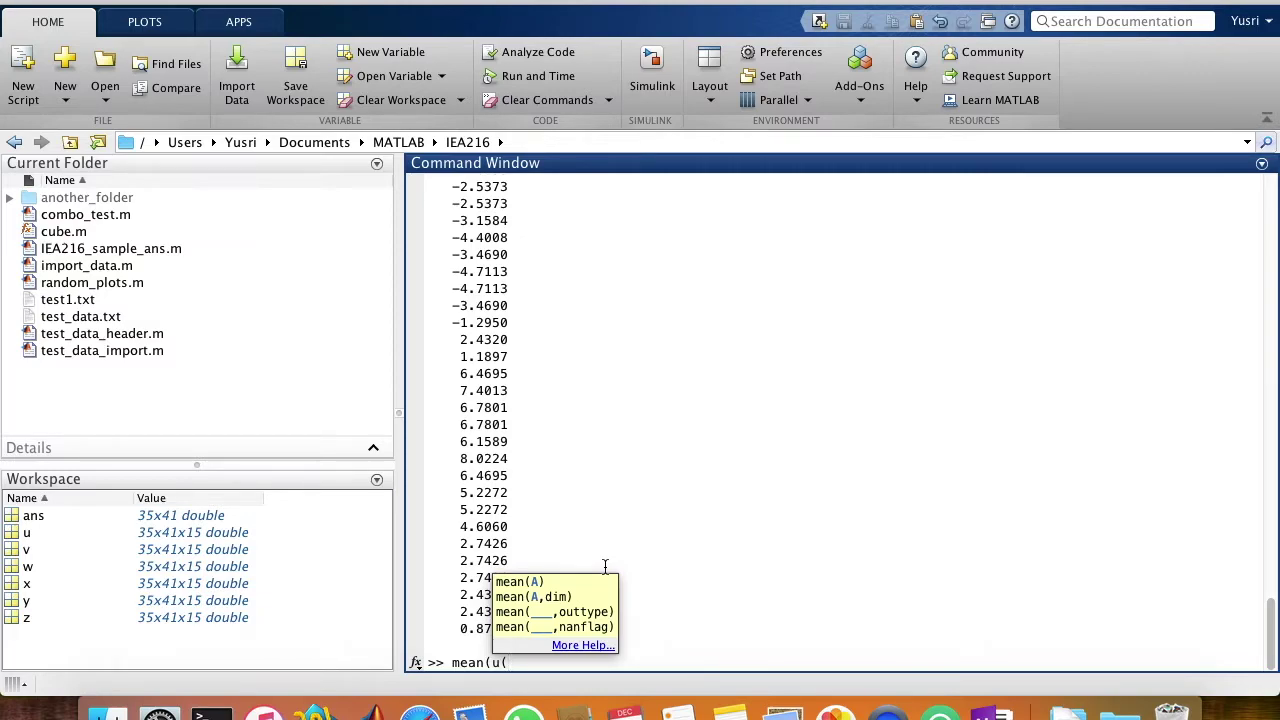
{"action": "type", "text": "(:,:,1))"}
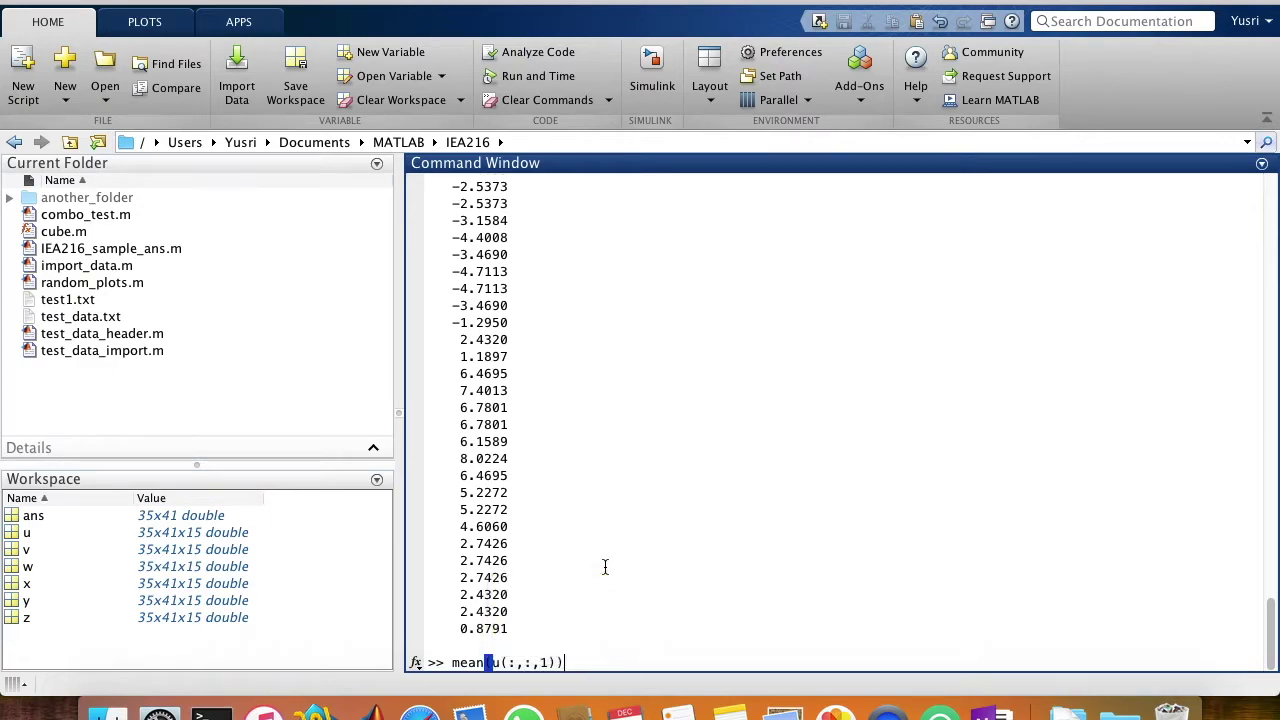
Run mean(u(:,:,1)) to get the 41 column means as a 1x41 ans.
{"action": "key", "text": "Return"}
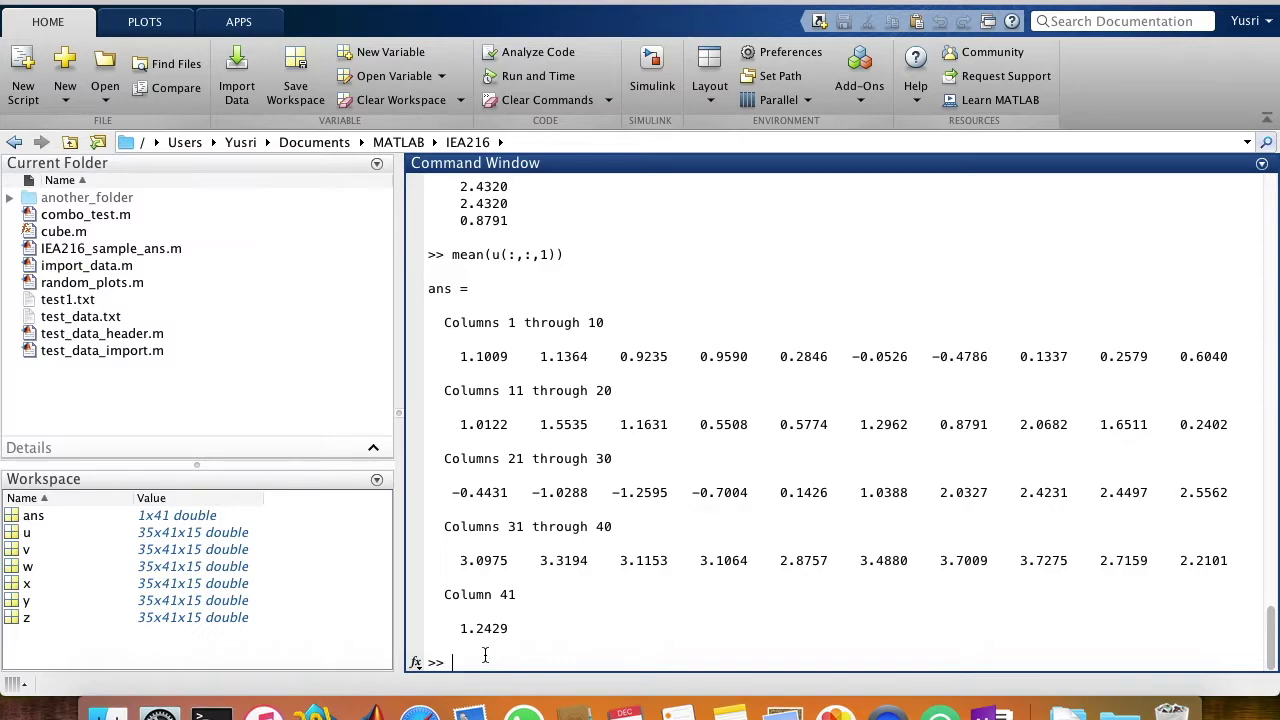
{"action": "type", "text": "median("}
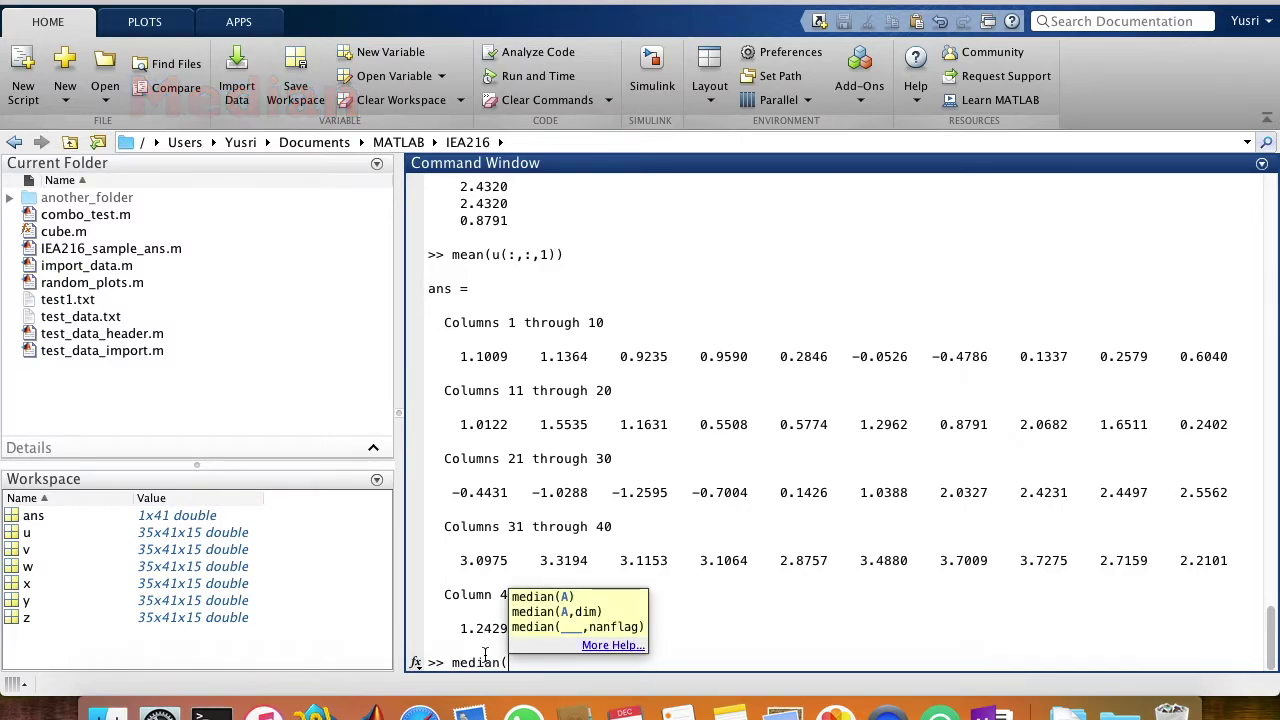
{"action": "type", "text": "u(:,:,1)"}
Run median(u(:,:,1)) to get the 41 column medians as a 1x41 ans.
{"action": "type", "text": ")"}
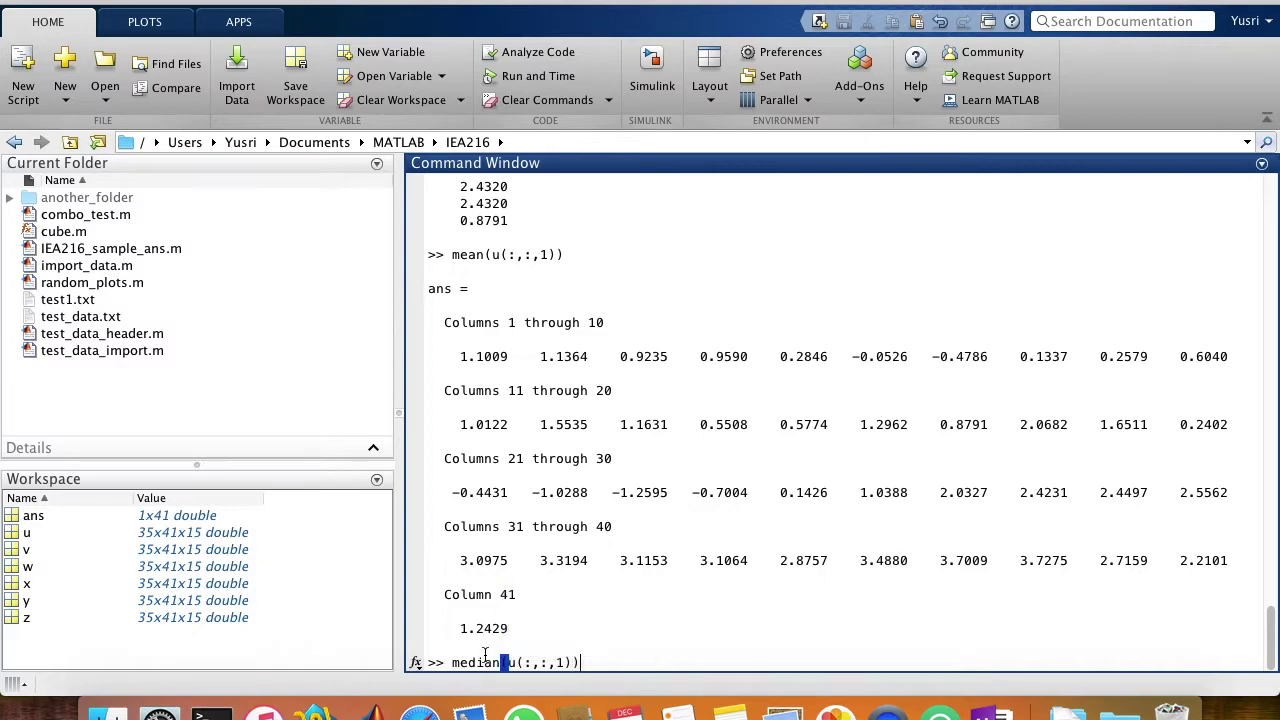
{"action": "key", "text": "Return"}
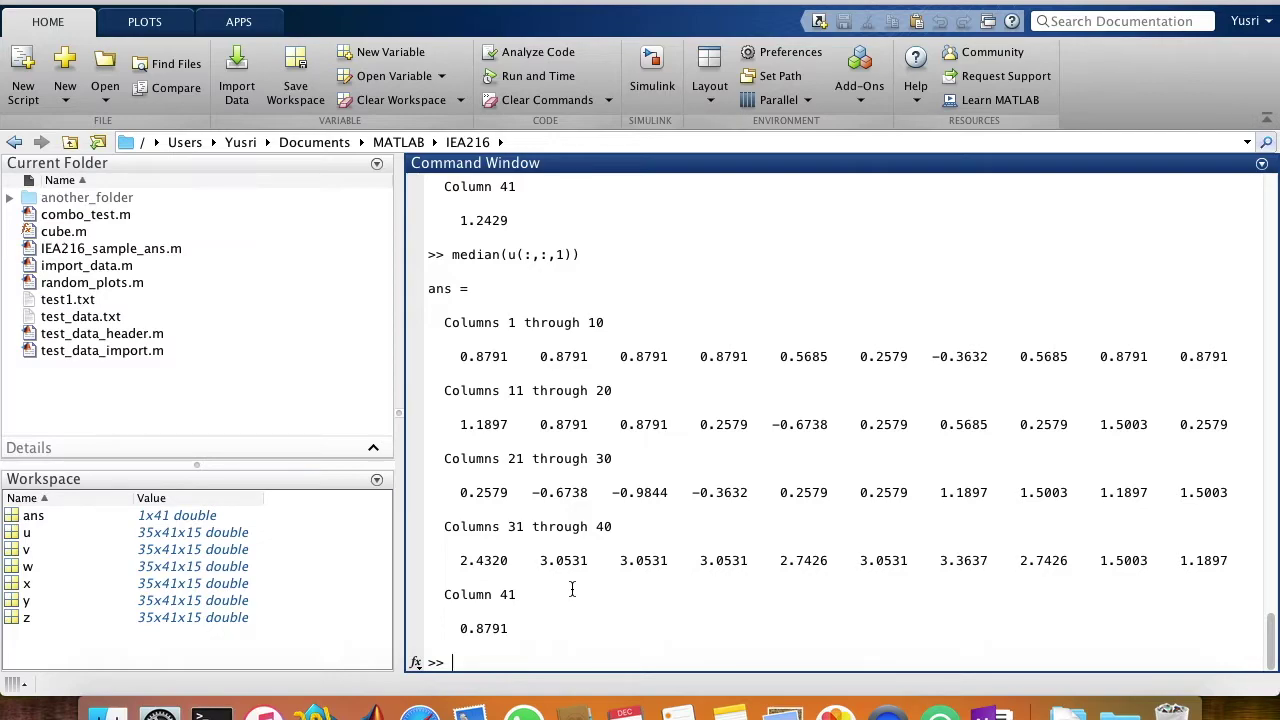
{"action": "type", "text": "mean(u"}
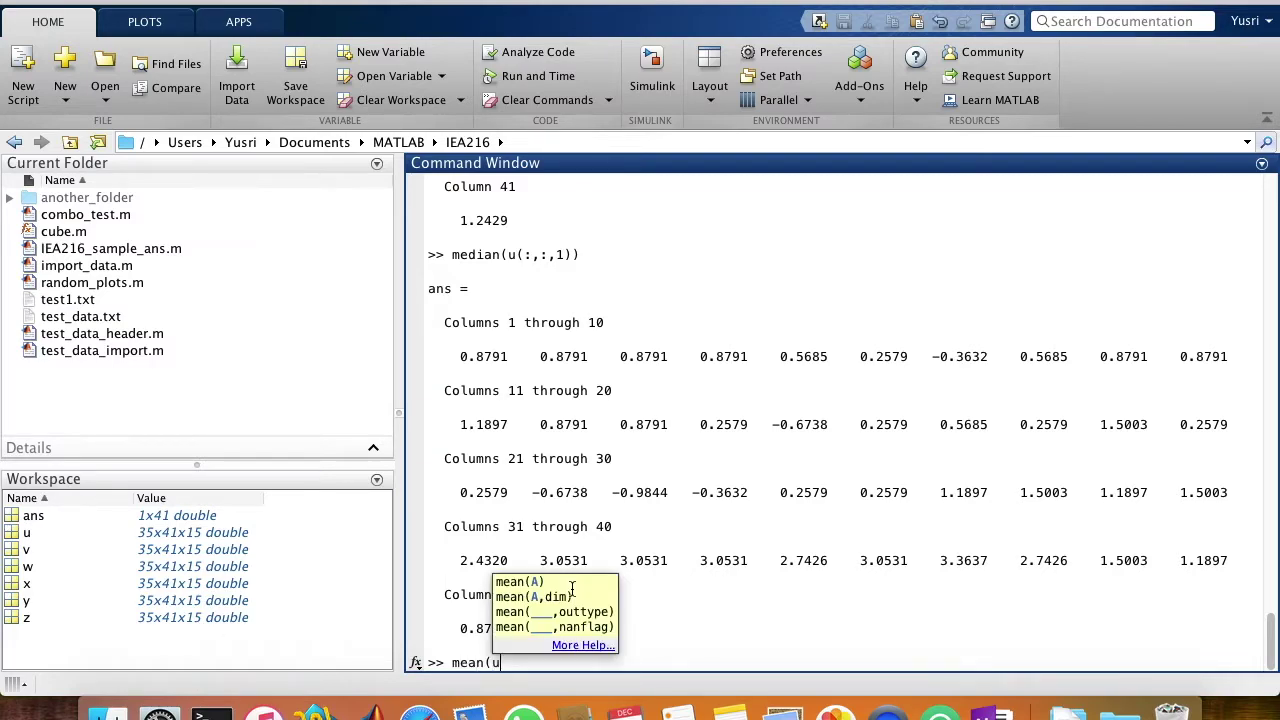
{"action": "type", "text": "(:,:,1),"}
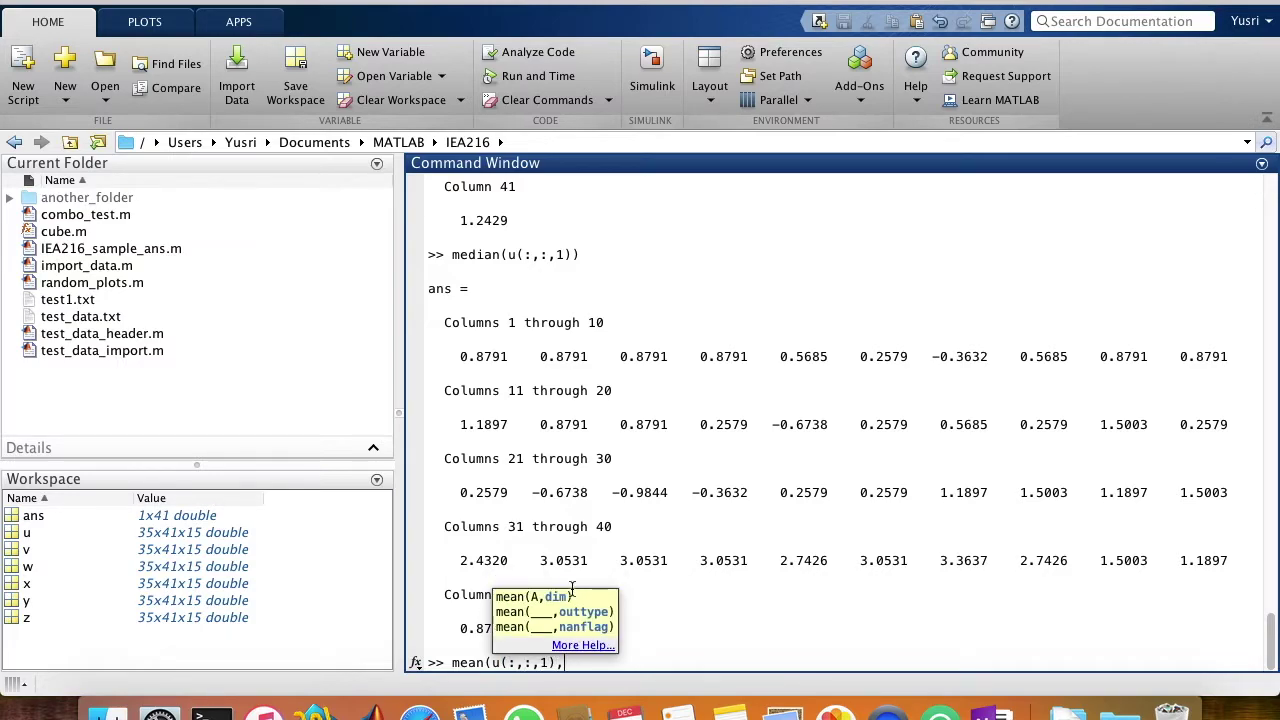
{"action": "type", "text": "2)"}
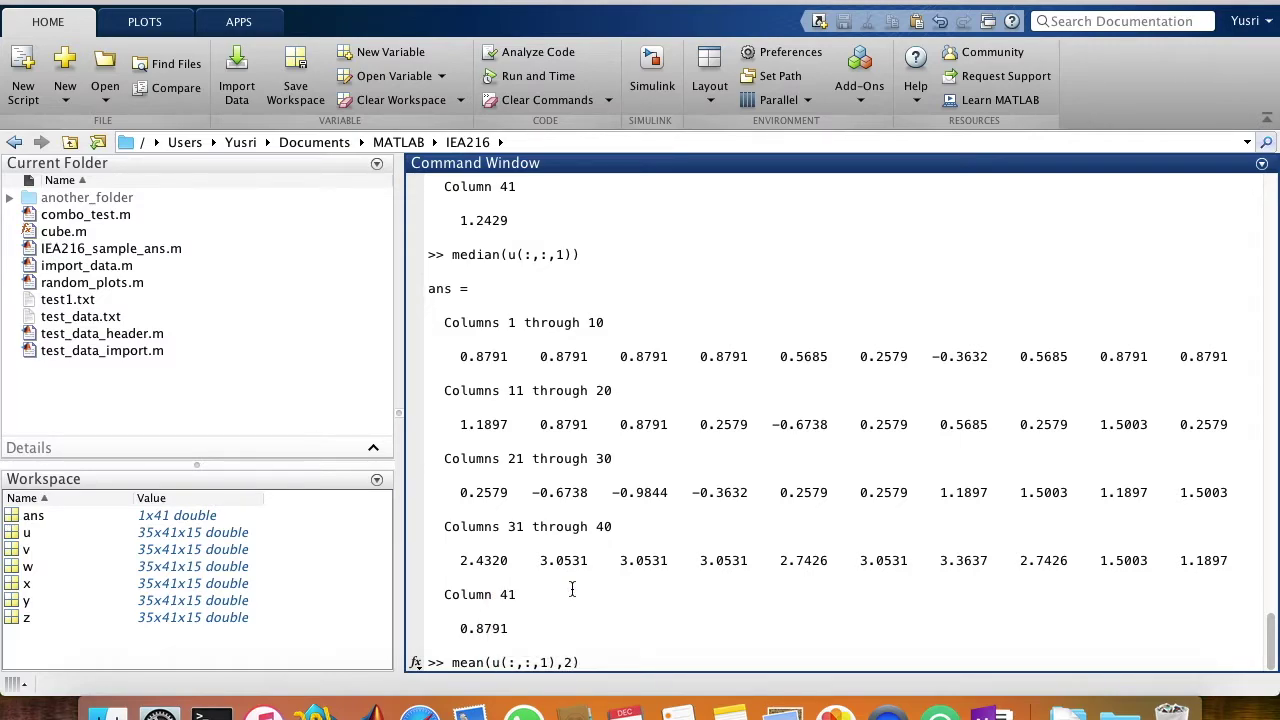
Run mean(u(:,:,1),2) and review the 35 row means in the output.
{"action": "key", "text": "Return"}
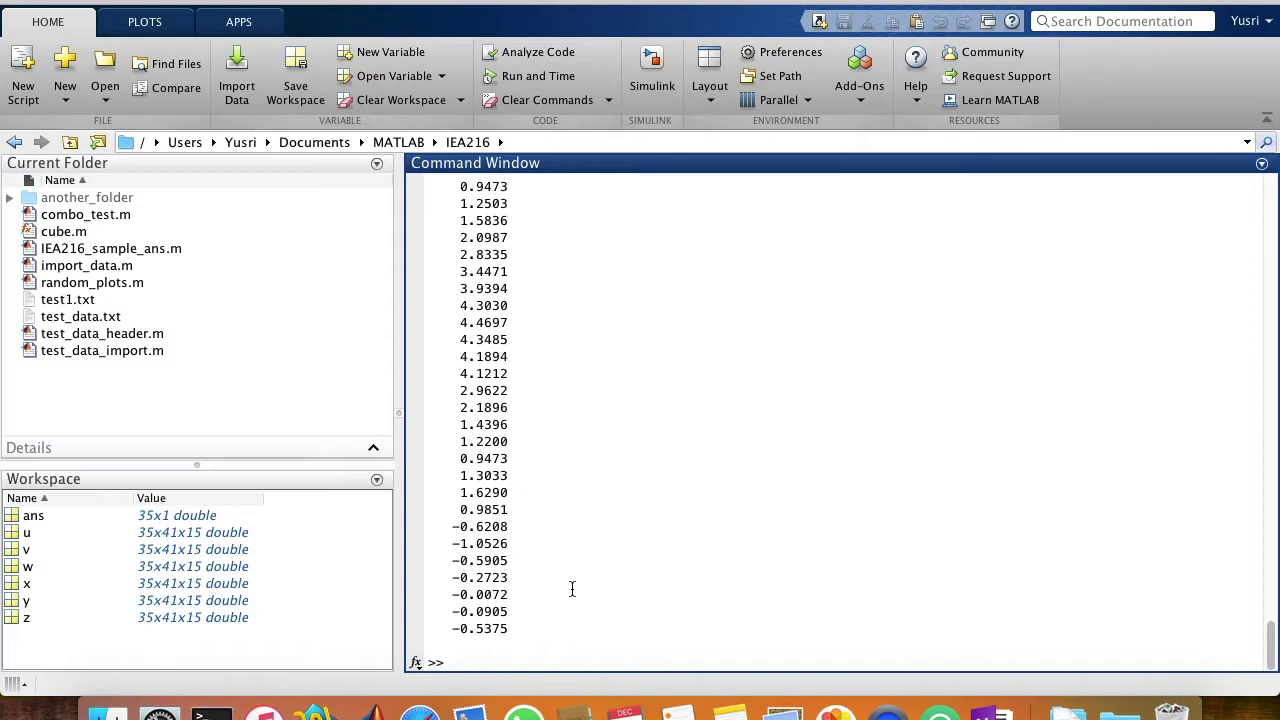
{"action": "scroll", "coordinate": [572, 589], "scroll_direction": "up", "scroll_amount": 6}
{"action": "scroll", "coordinate": [485, 517], "scroll_direction": "up", "scroll_amount": 7}
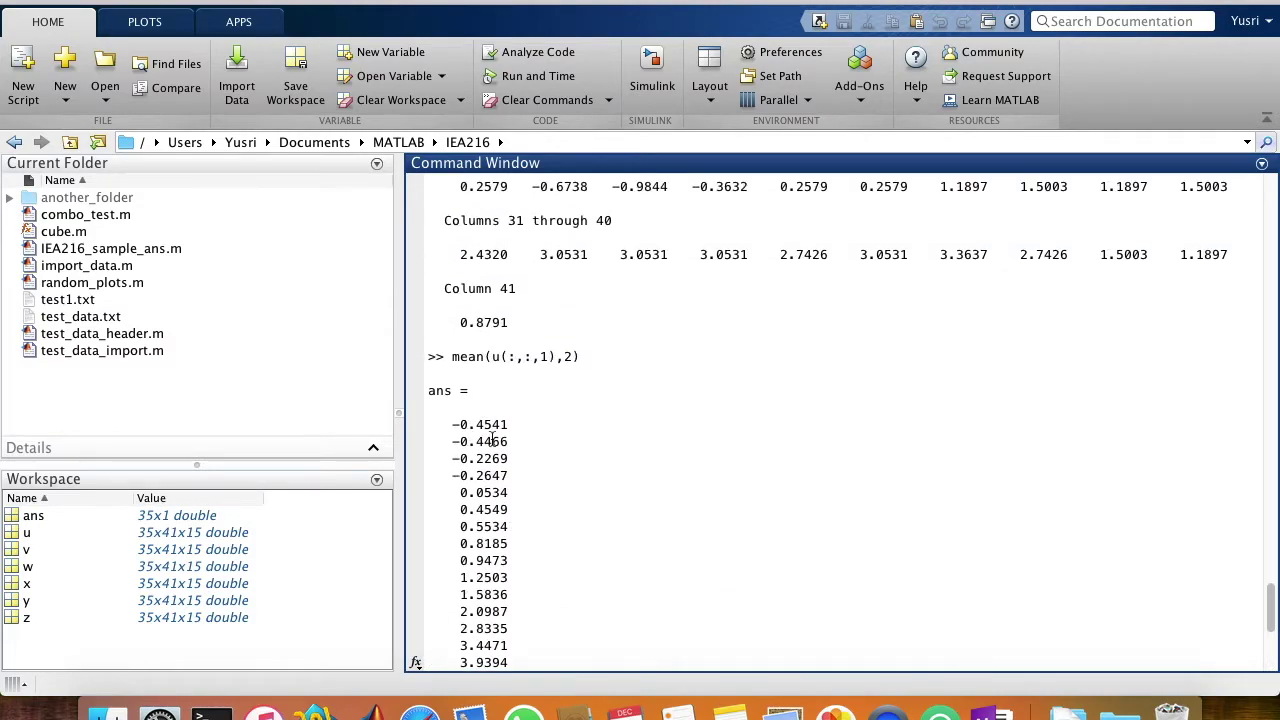
{"action": "scroll", "coordinate": [492, 440], "scroll_direction": "down", "scroll_amount": 1}
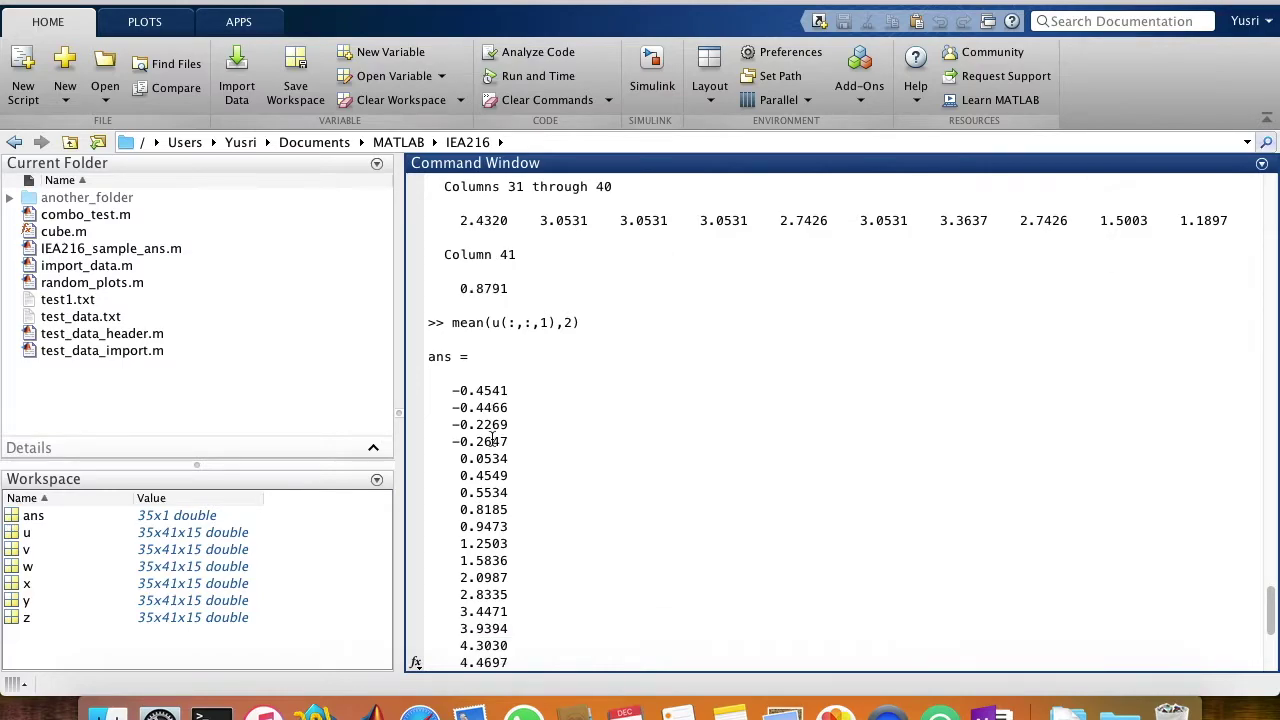
{"action": "scroll", "coordinate": [492, 440], "scroll_direction": "down", "scroll_amount": 3}
{"action": "scroll", "coordinate": [492, 398], "scroll_direction": "up", "scroll_amount": 2}
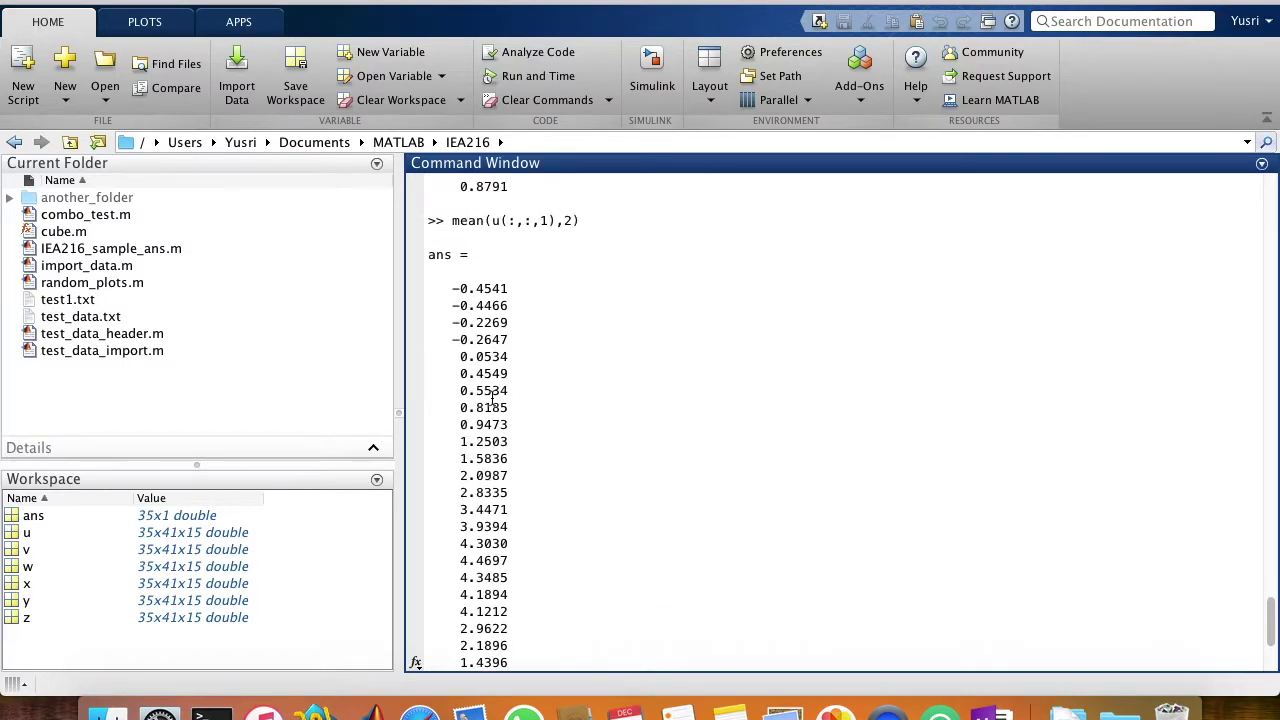
{"action": "scroll", "coordinate": [492, 398], "scroll_direction": "down", "scroll_amount": 5}
{"action": "type", "text": "me"}
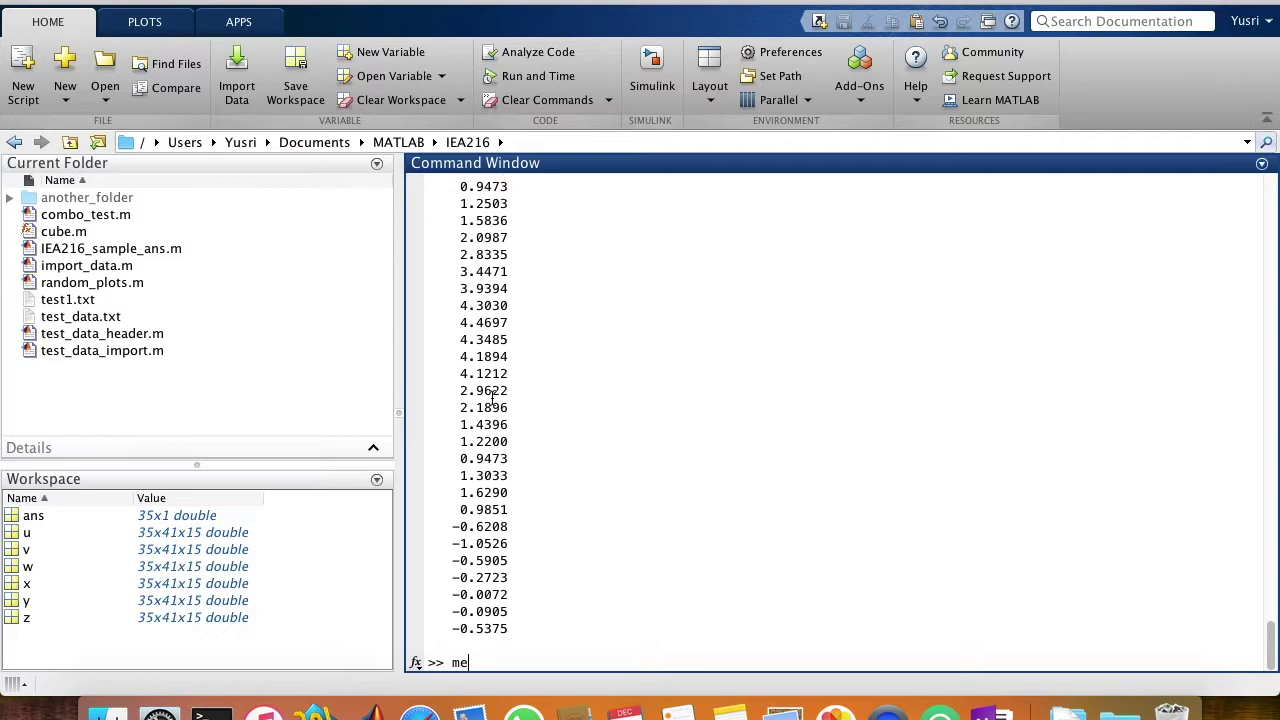
{"action": "type", "text": "dian(u(:"}
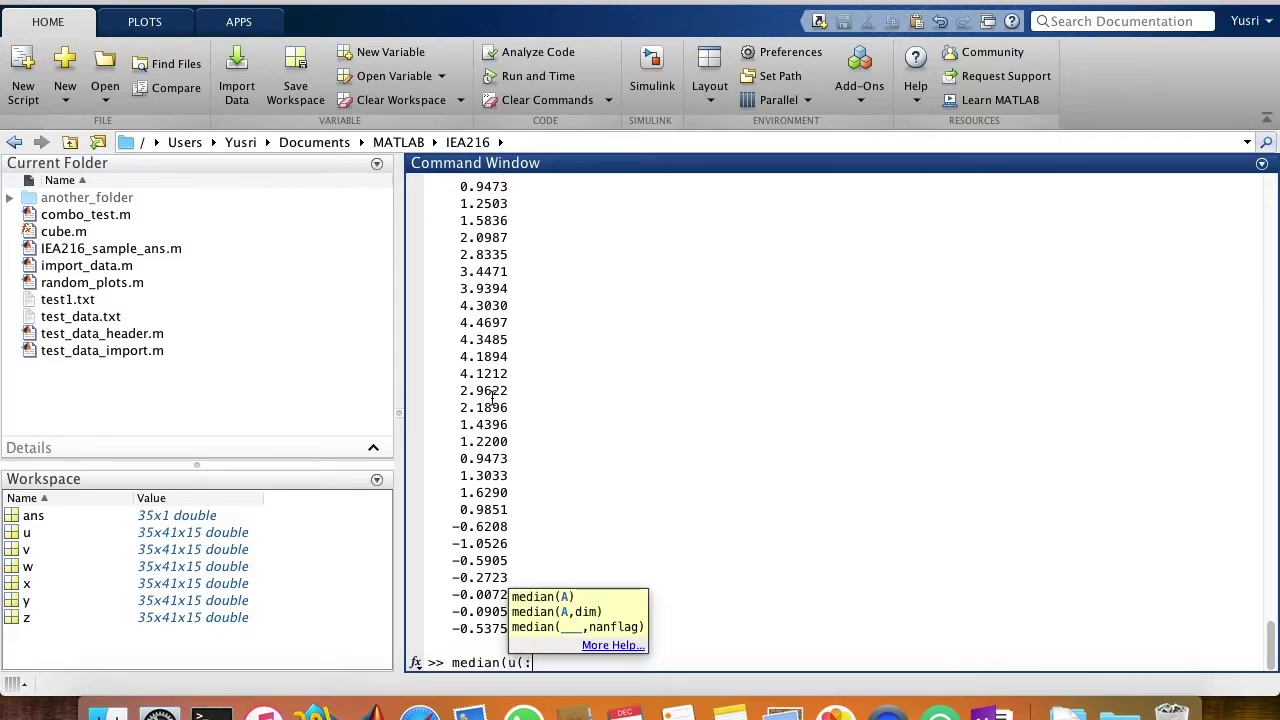
{"action": "type", "text": ",:,1),2"}
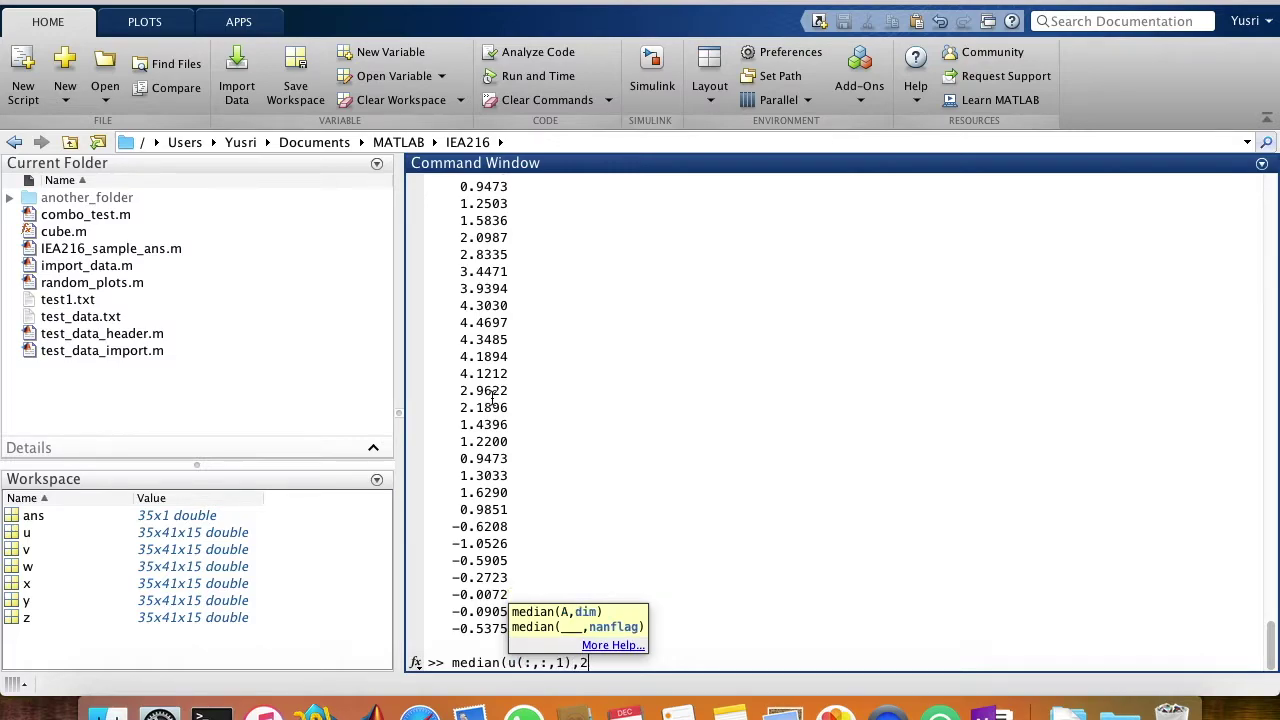
{"action": "type", "text": ")"}
Run median(u(:,:,1),2) and review the 35 row medians in the output.
{"action": "key", "text": "Return"}
{"action": "scroll", "coordinate": [494, 380], "scroll_direction": "up", "scroll_amount": 5}
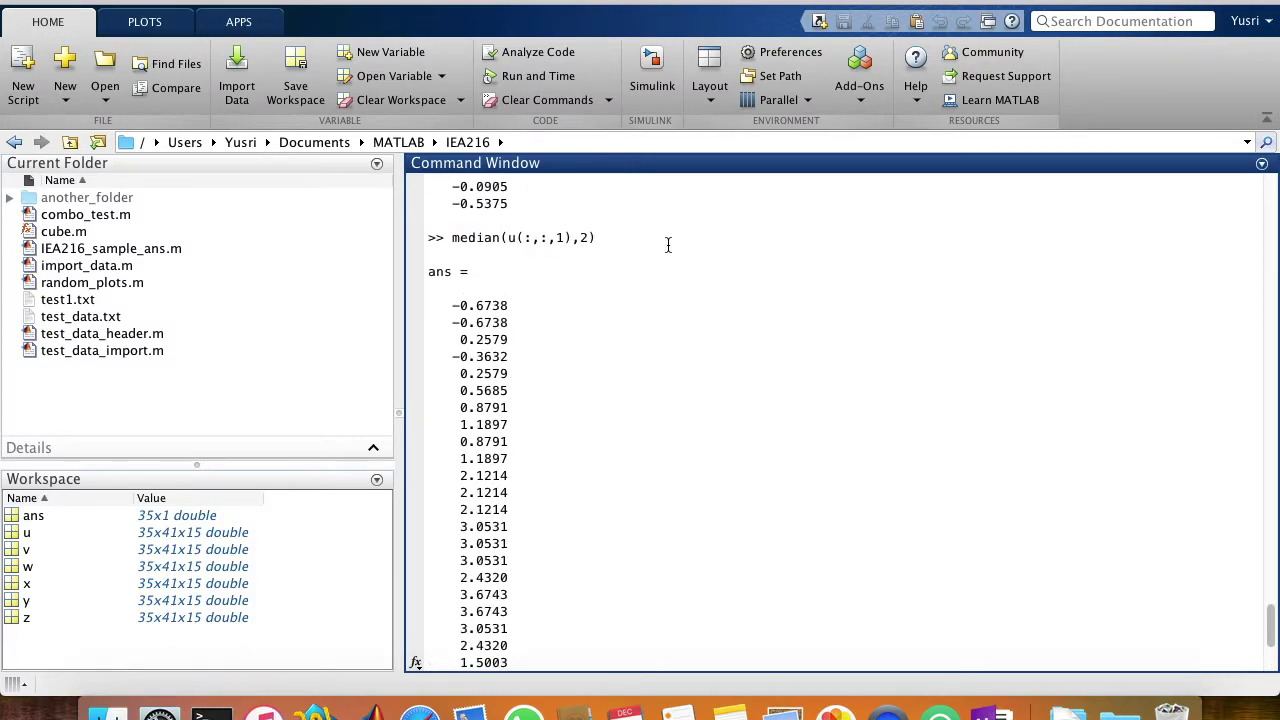
{"action": "scroll", "coordinate": [497, 362], "scroll_direction": "down", "scroll_amount": 5}
{"action": "scroll", "coordinate": [497, 362], "scroll_direction": "up", "scroll_amount": 5}
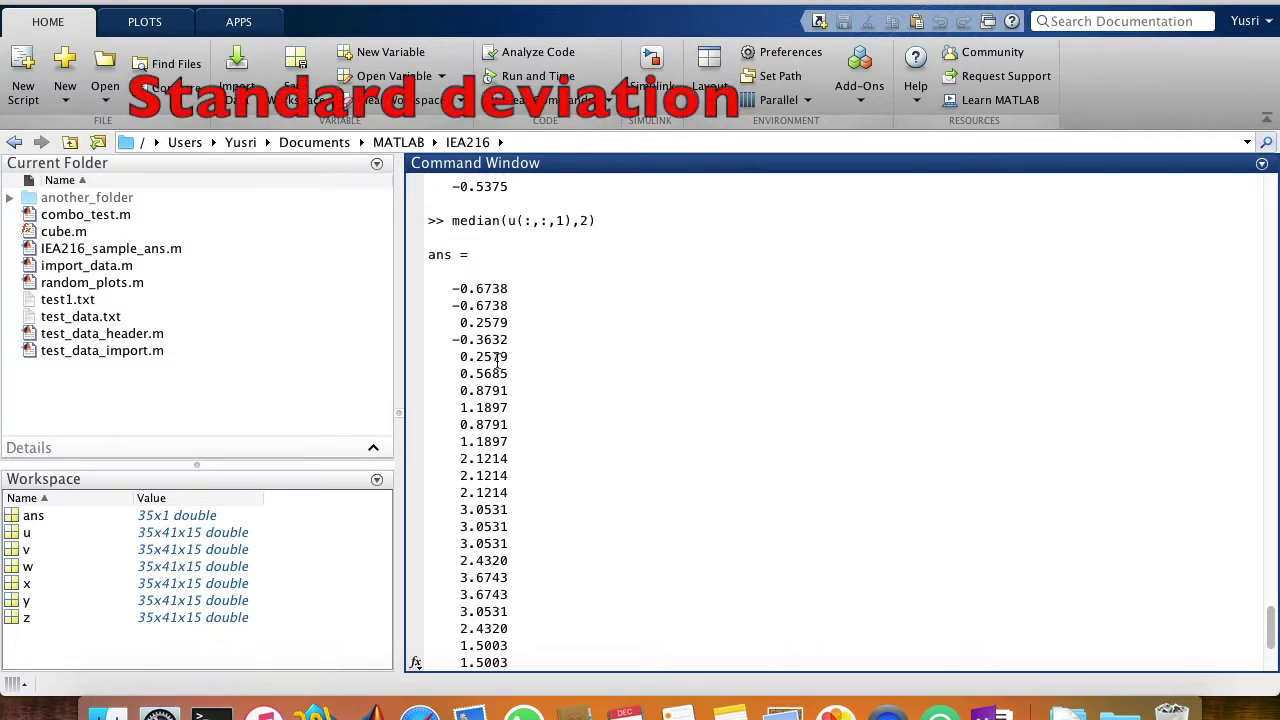
{"action": "scroll", "coordinate": [685, 500], "scroll_direction": "down", "scroll_amount": 5}
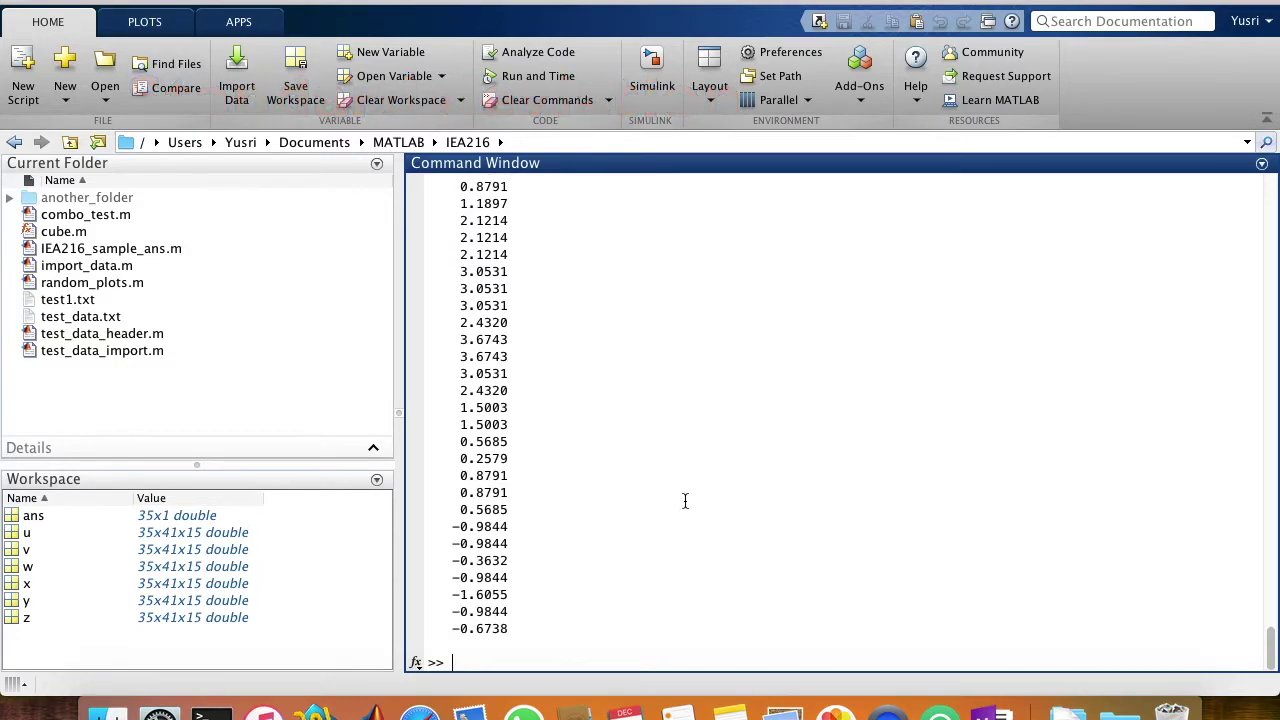
{"action": "type", "text": "std(u("}
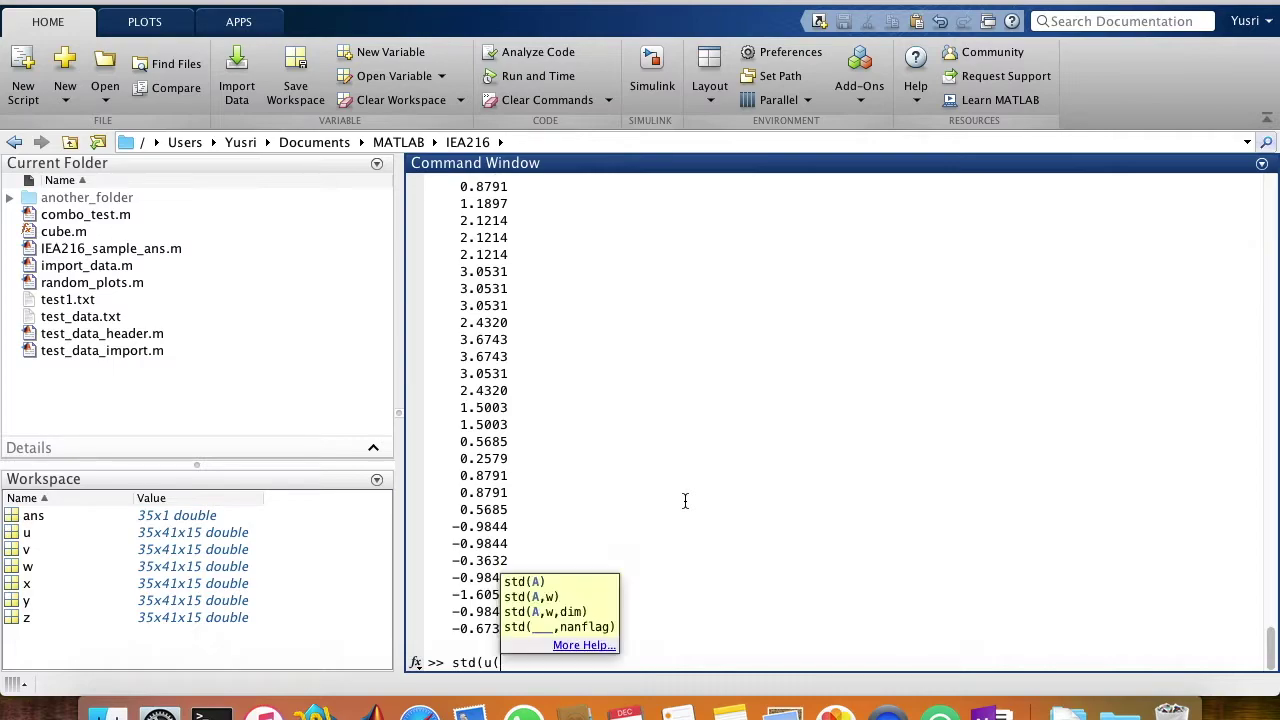
{"action": "type", "text": ":,:,1))"}
Run std(u(:,:,1)) to get the 41 column standard deviations as a 1x41 ans.
{"action": "key", "text": "Return"}
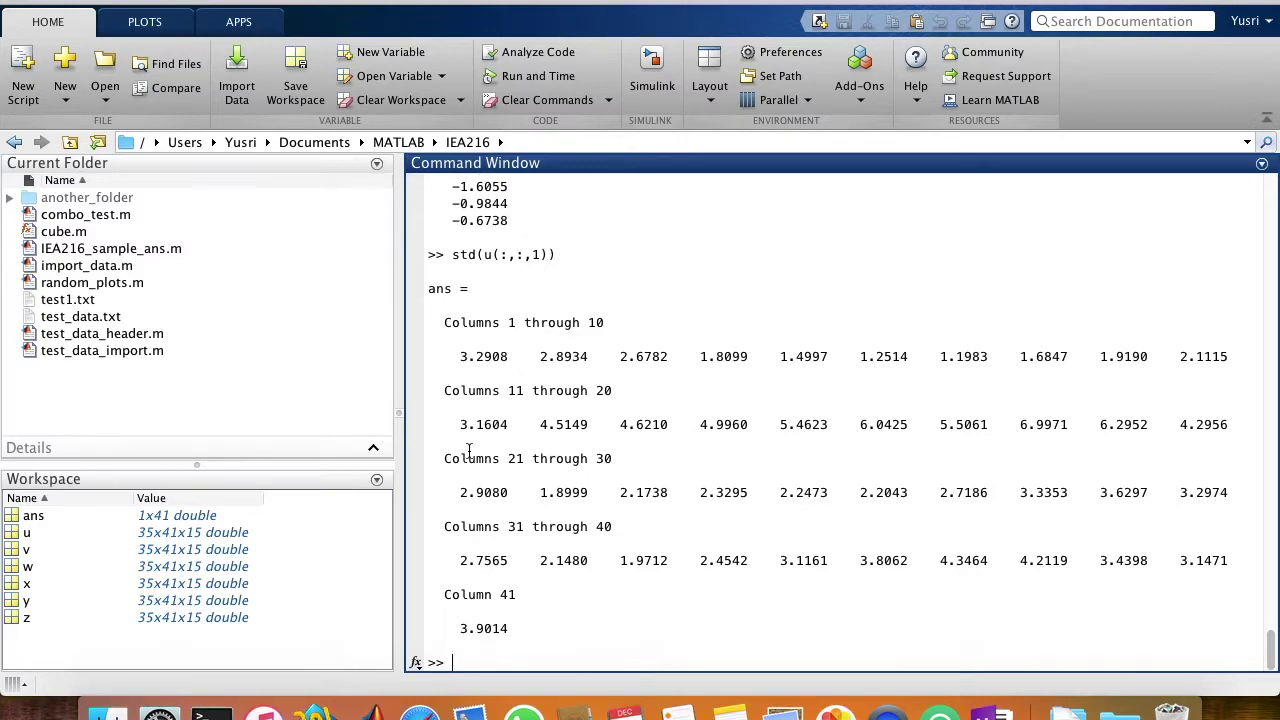
{"action": "type", "text": "std(u("}
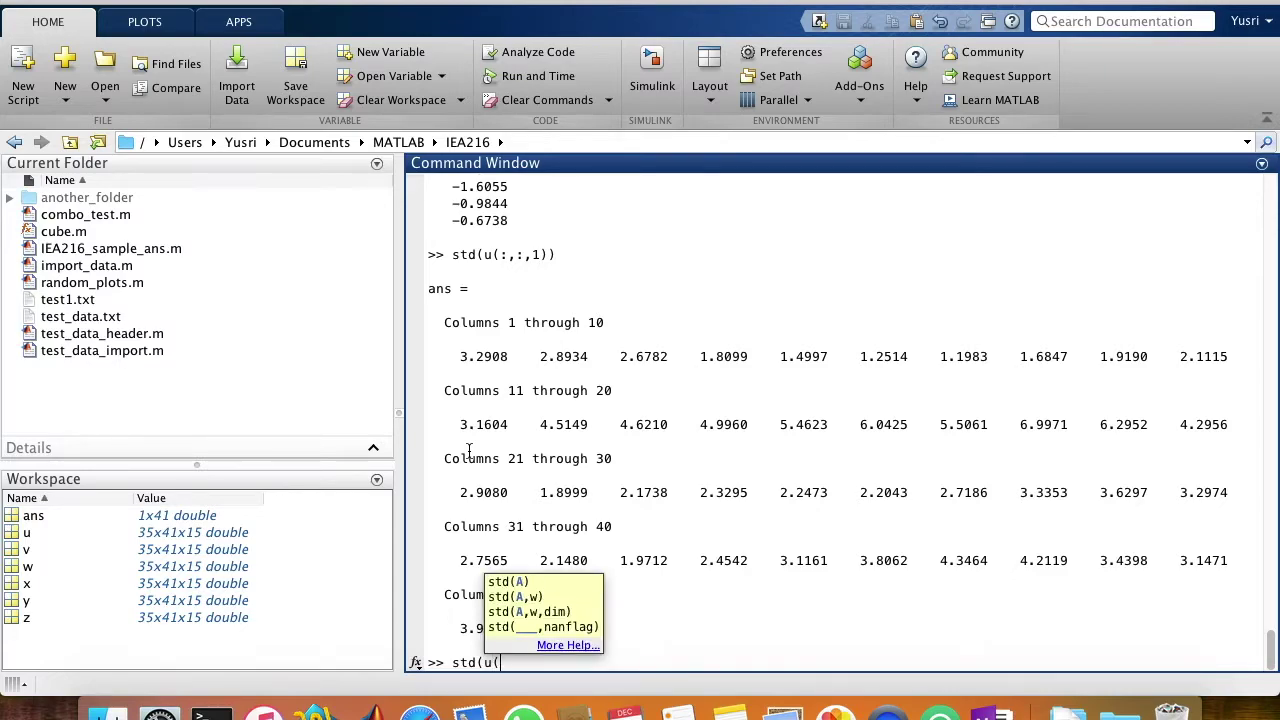
{"action": "type", "text": ":,:,1),"}
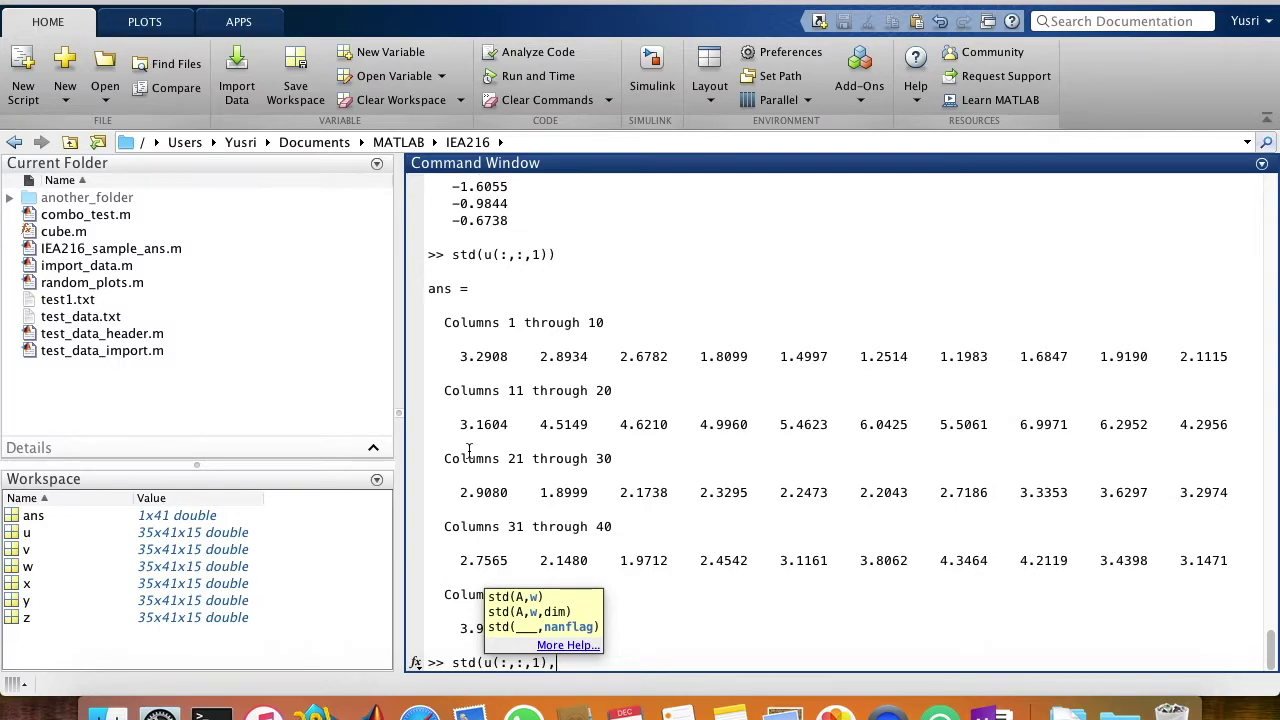
Run std(u(:,:,1),0,2) for 35 row standard deviations, removing the extra closing parenthesis.
{"action": "type", "text": "0"}
{"action": "type", "text": ","}
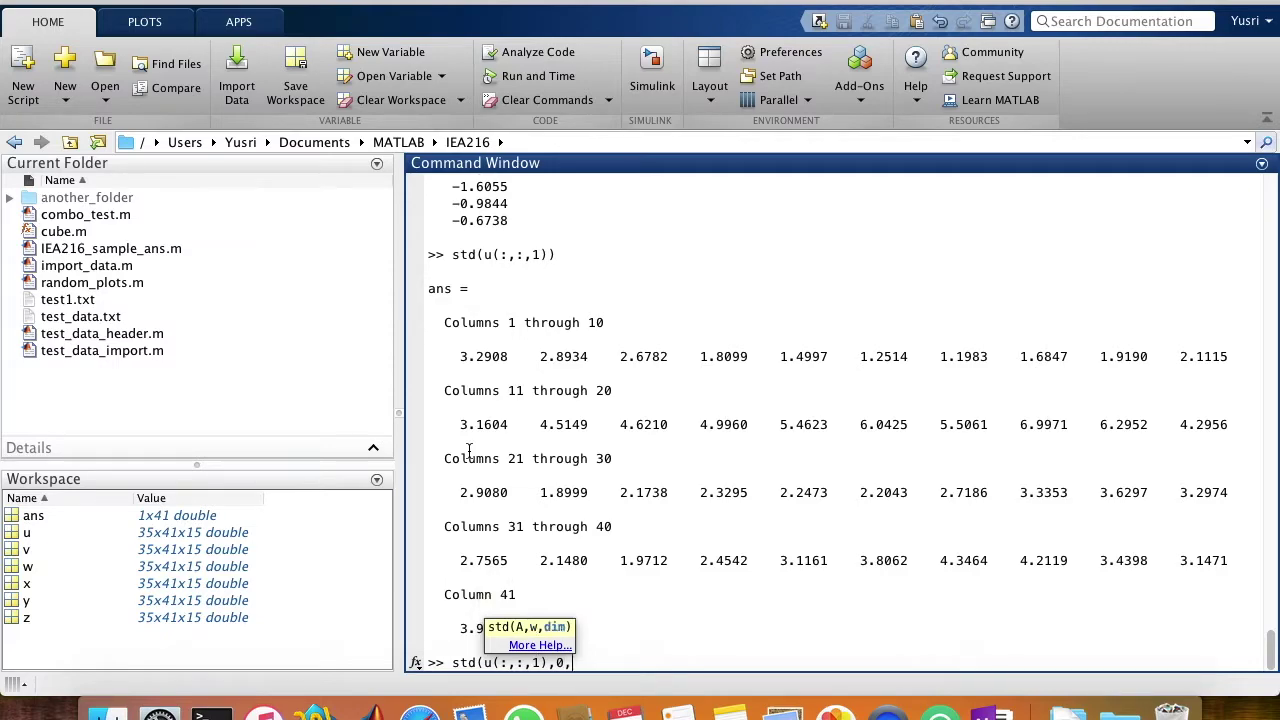
{"action": "type", "text": "2)"}
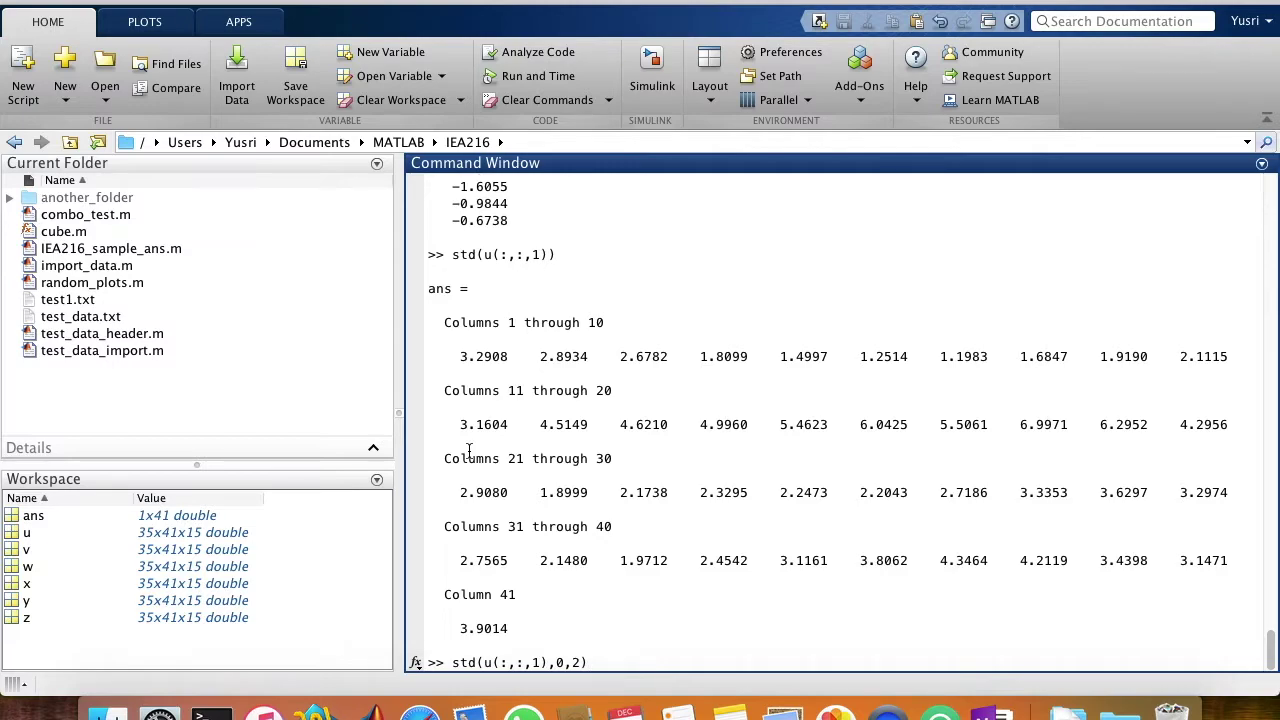
{"action": "type", "text": "+"}
{"action": "key", "text": "Return"}
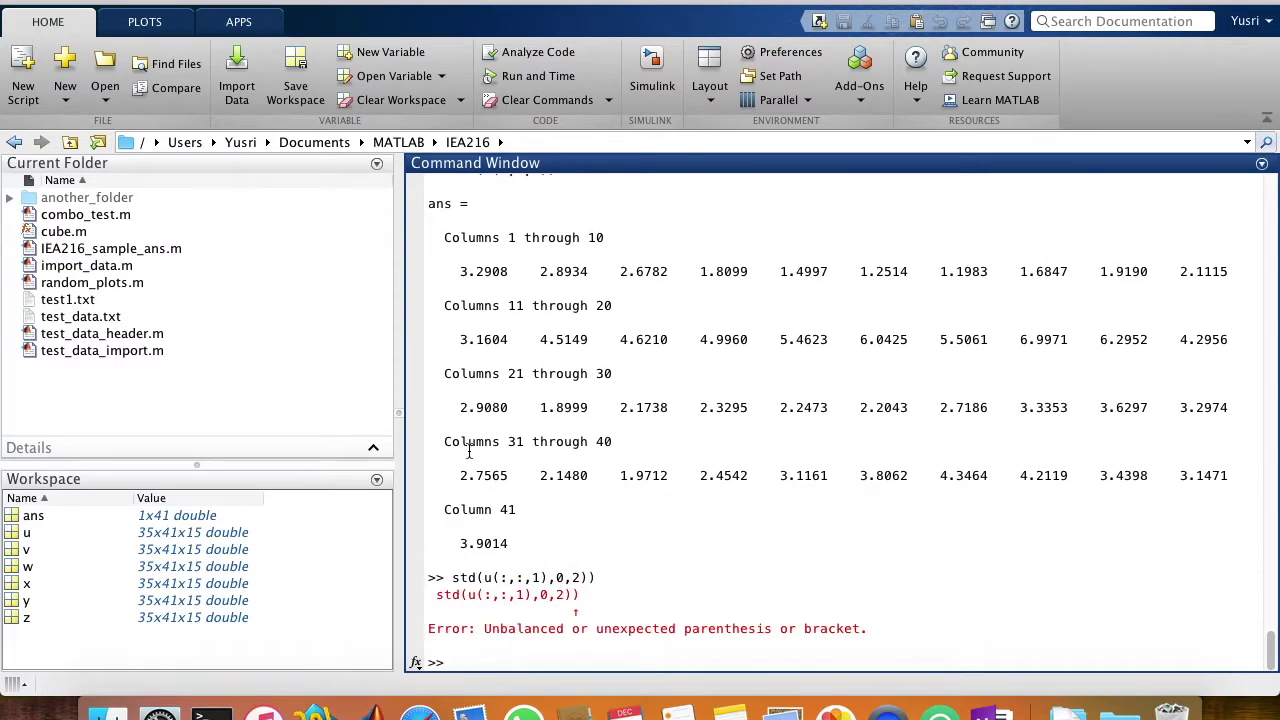
{"action": "key", "text": "Up"}
{"action": "key", "text": "BackSpace"}
{"action": "key", "text": "Return"}
{"action": "scroll", "coordinate": [468, 452], "scroll_direction": "up", "scroll_amount": 4}
{"action": "scroll", "coordinate": [468, 452], "scroll_direction": "down", "scroll_amount": 4}
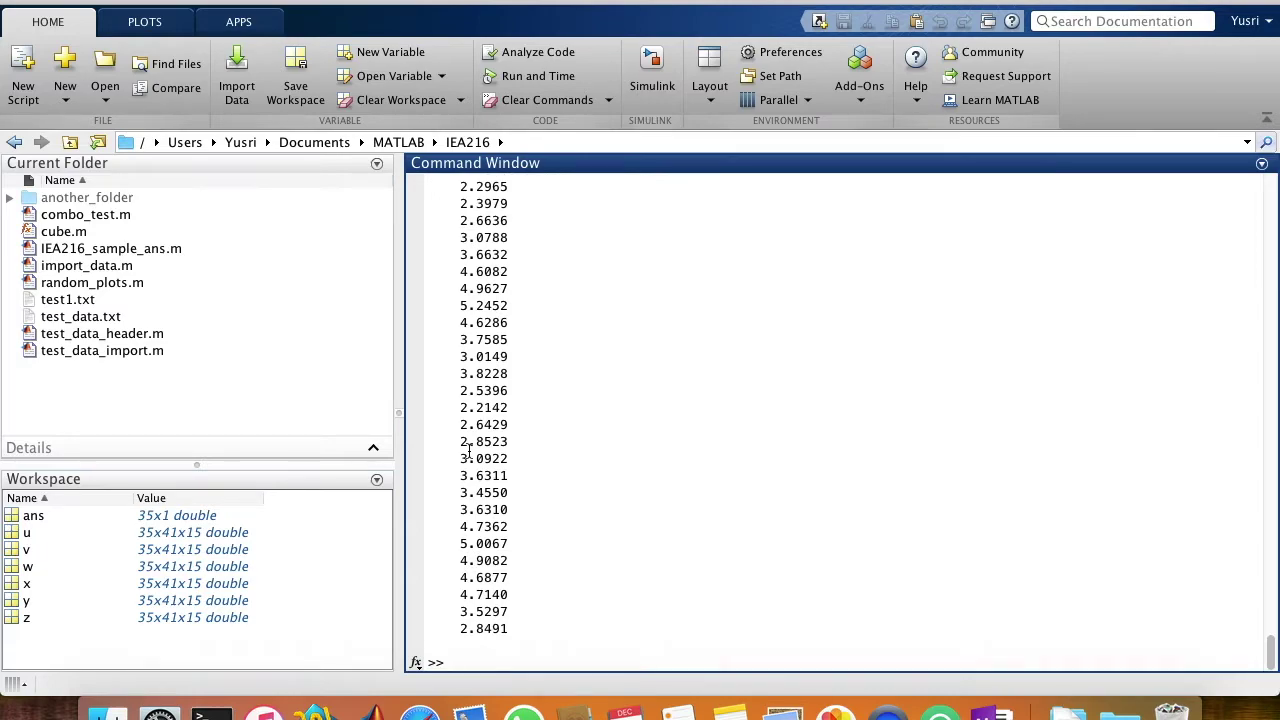
Run var(u(:,:,1),0,2) to list the 35 row variances of u's first layer.
{"action": "type", "text": "var(u(:,:,1),0,2)"}
{"action": "key", "text": "Return"}
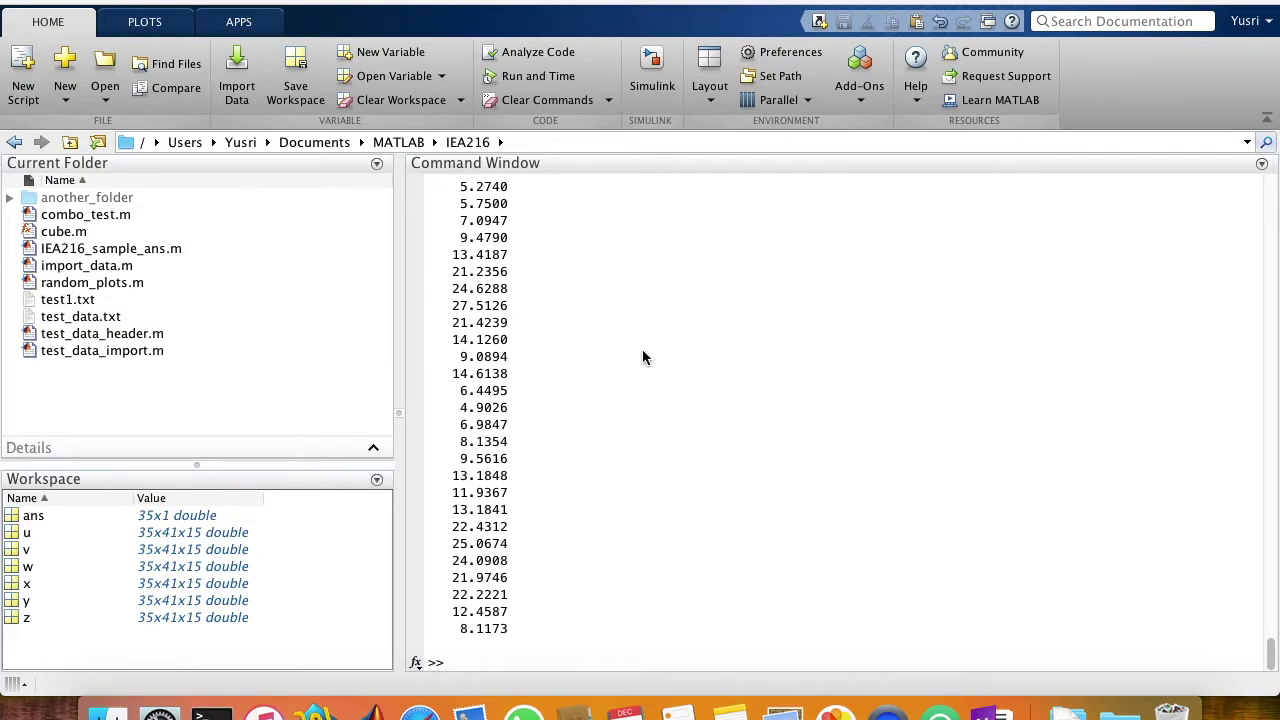
{"action": "left_click", "coordinate": [552, 607]}
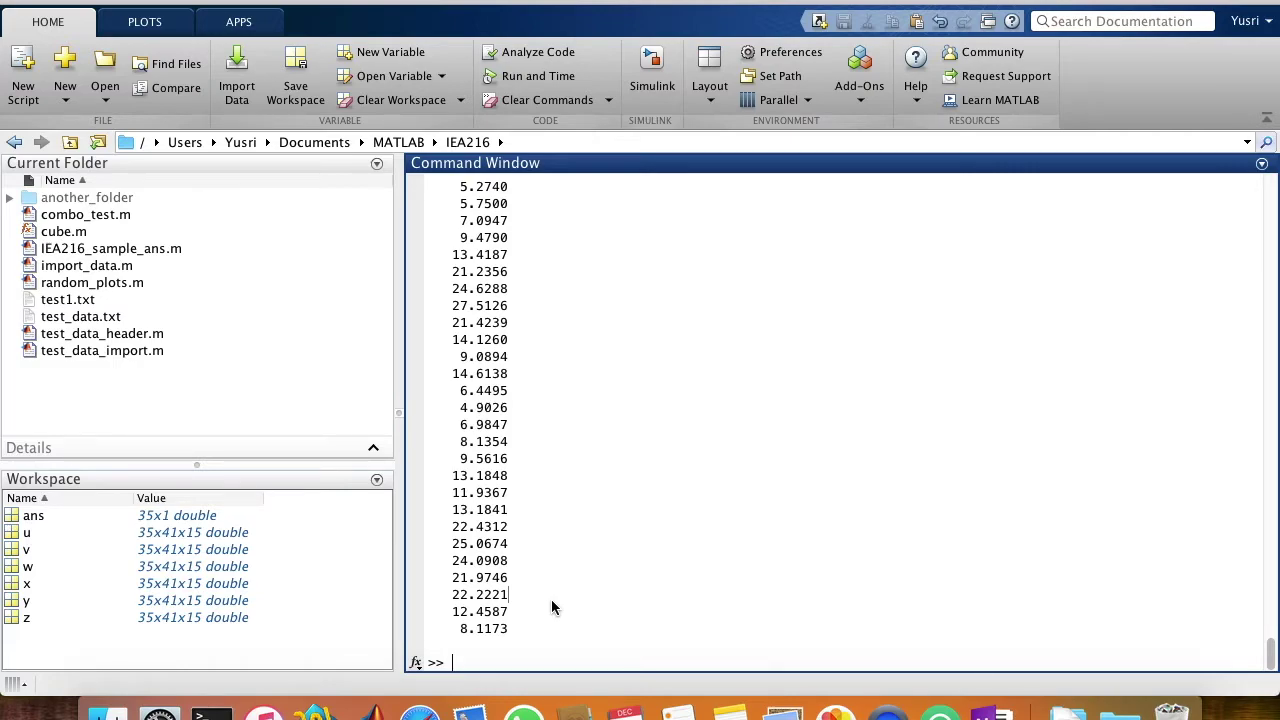
Compute [R P] = corrcoef(u(:,1,1),v(:,1,1)), giving R = -0.3179 and P = 0.0627.
{"action": "type", "text": "[R P"}
{"action": "type", "text": "] = corrcoef("}
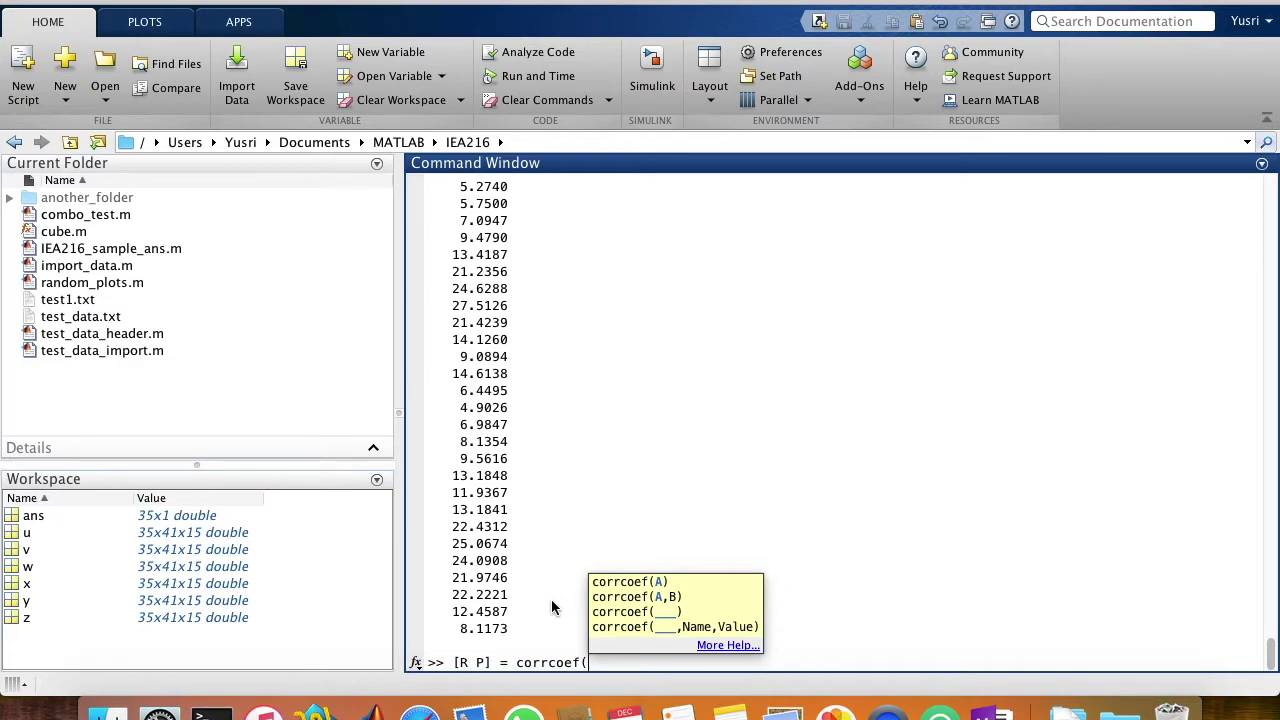
{"action": "type", "text": "u(:,1,1),v"}
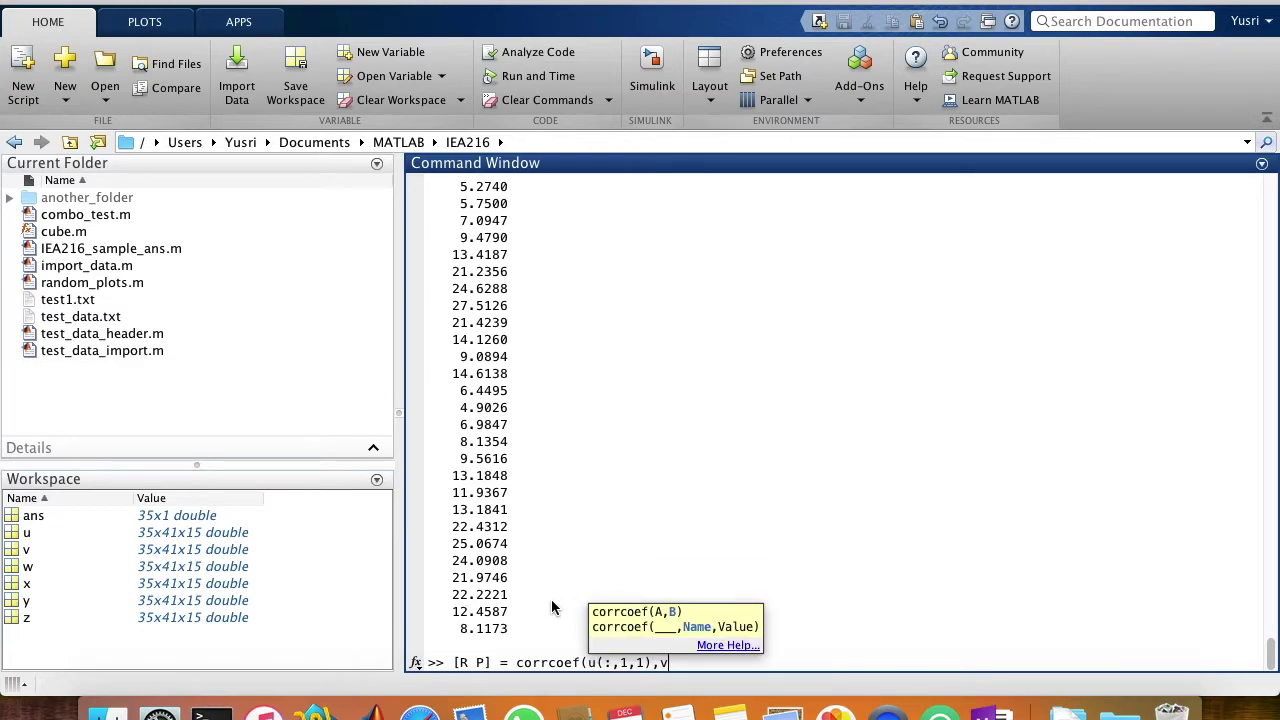
{"action": "type", "text": "(:,1,1))"}
{"action": "key", "text": "Return"}
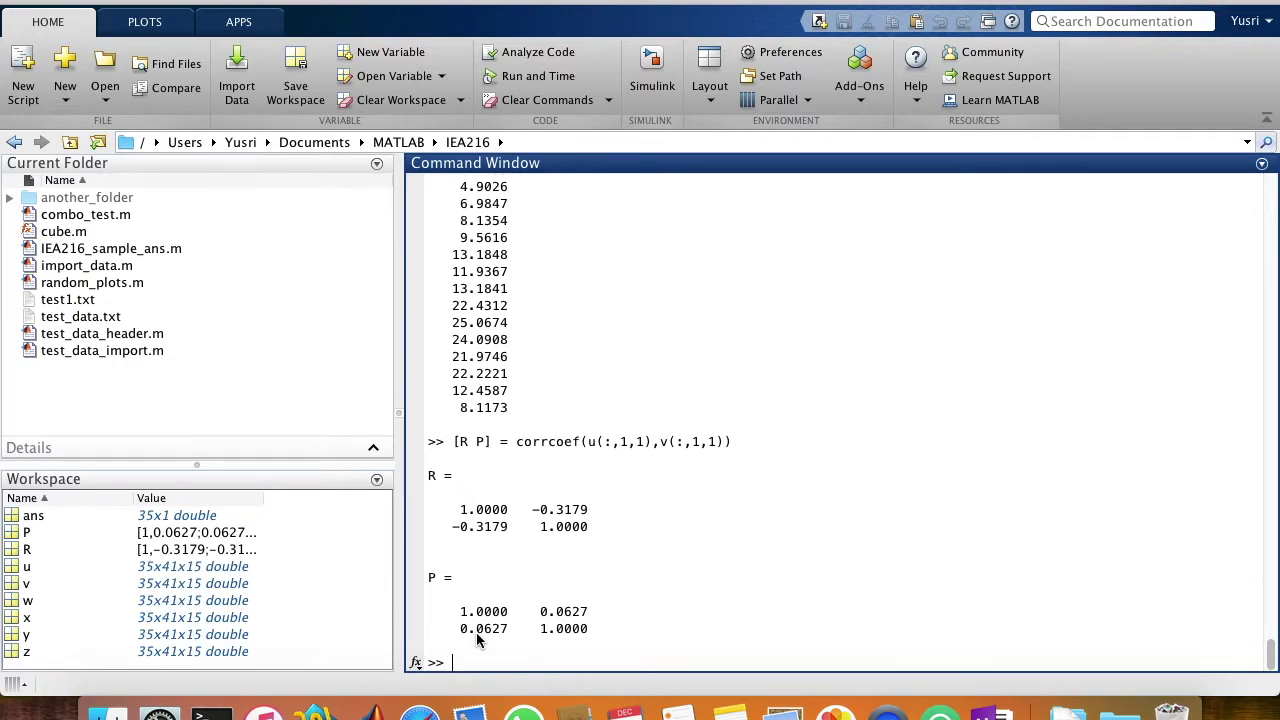
Plot u(:,1,1) against v(:,1,1) as a black line with style 'k'.
{"action": "type", "text": "plot(u("}
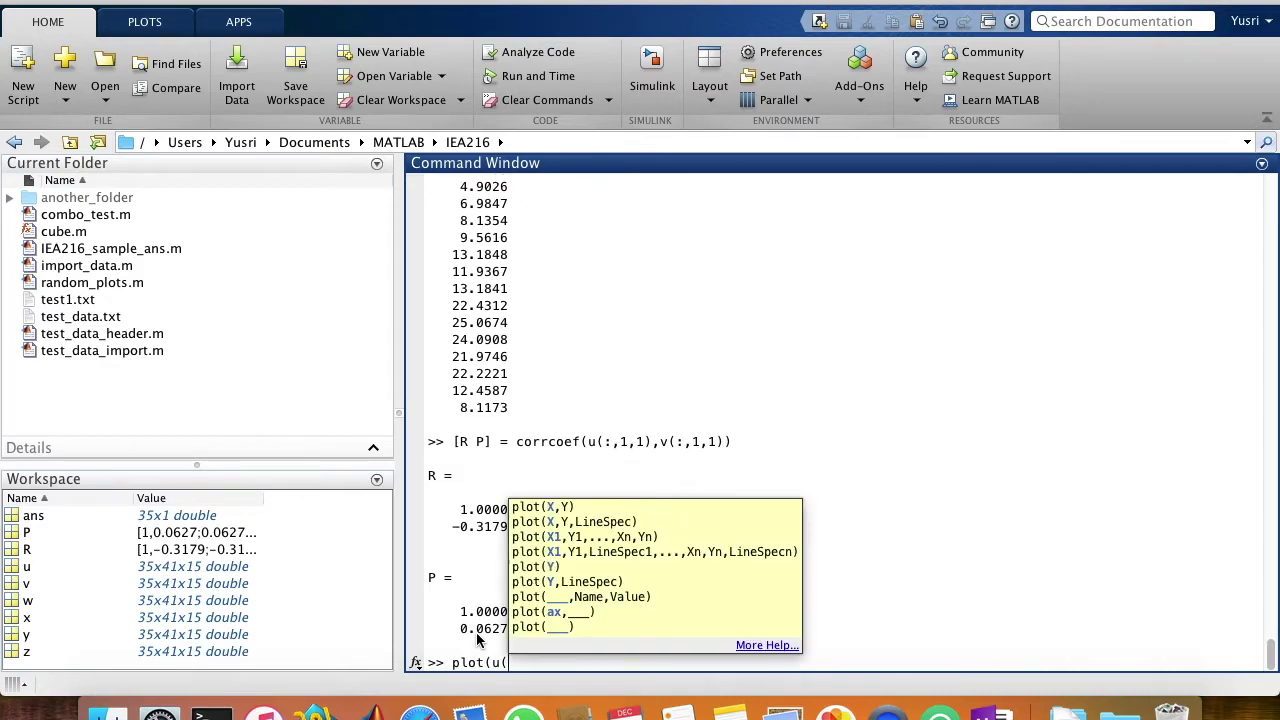
{"action": "type", "text": ":"}
{"action": "type", "text": ",1,1),"}
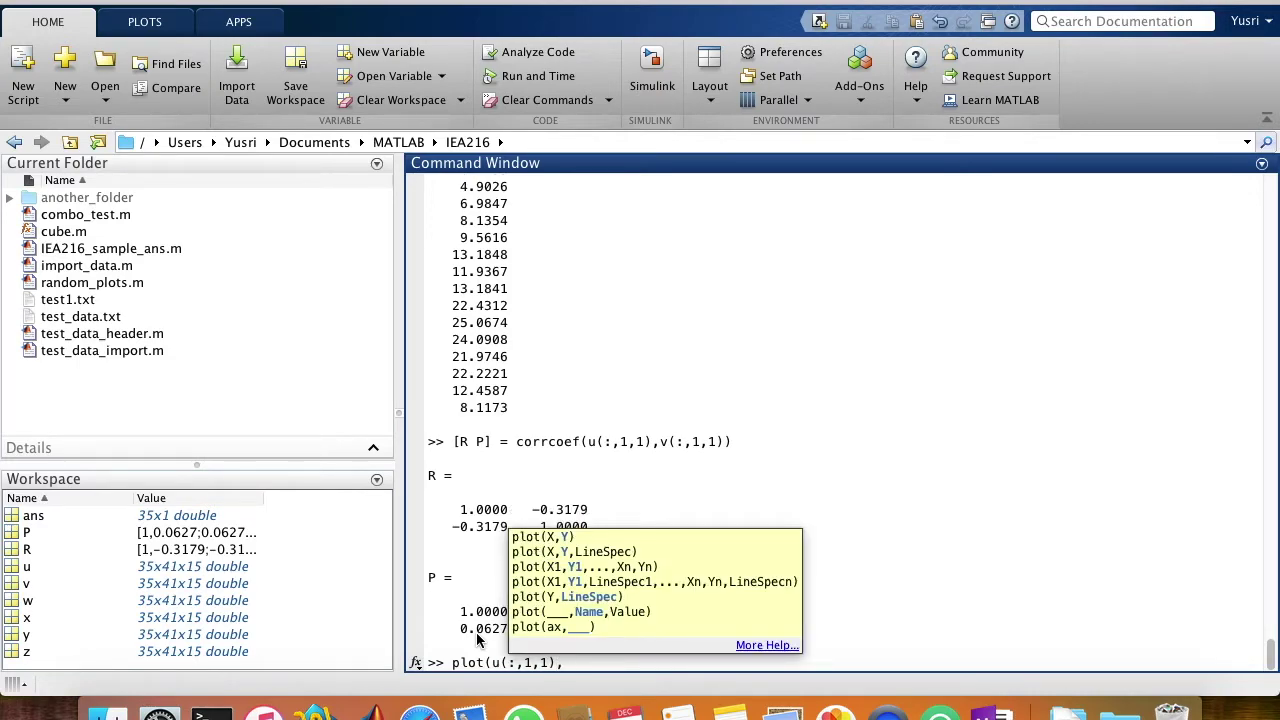
{"action": "type", "text": "v(:,1,1))"}
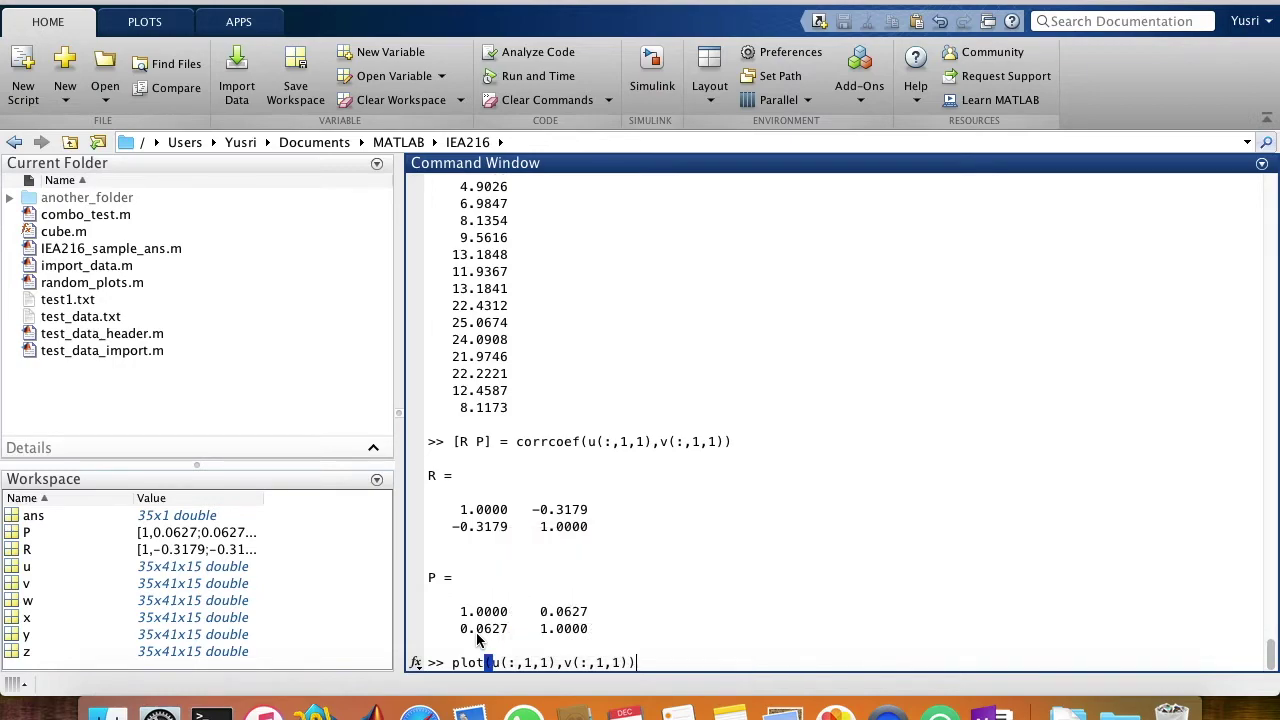
{"action": "key", "text": "Left"}
{"action": "type", "text": ", 'k'"}
{"action": "key", "text": "Right"}
{"action": "key", "text": "Return"}
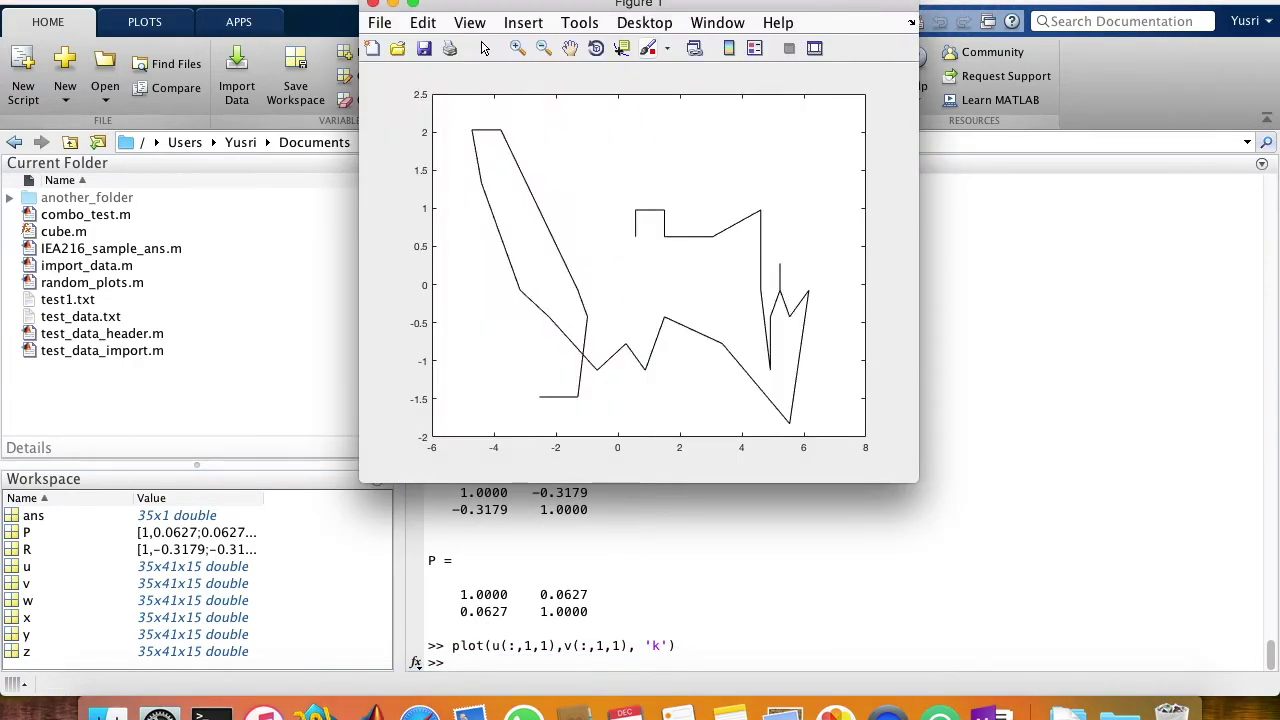
Close that figure and redraw the plot with style 'kx' as black x markers.
{"action": "left_click", "coordinate": [372, 5]}
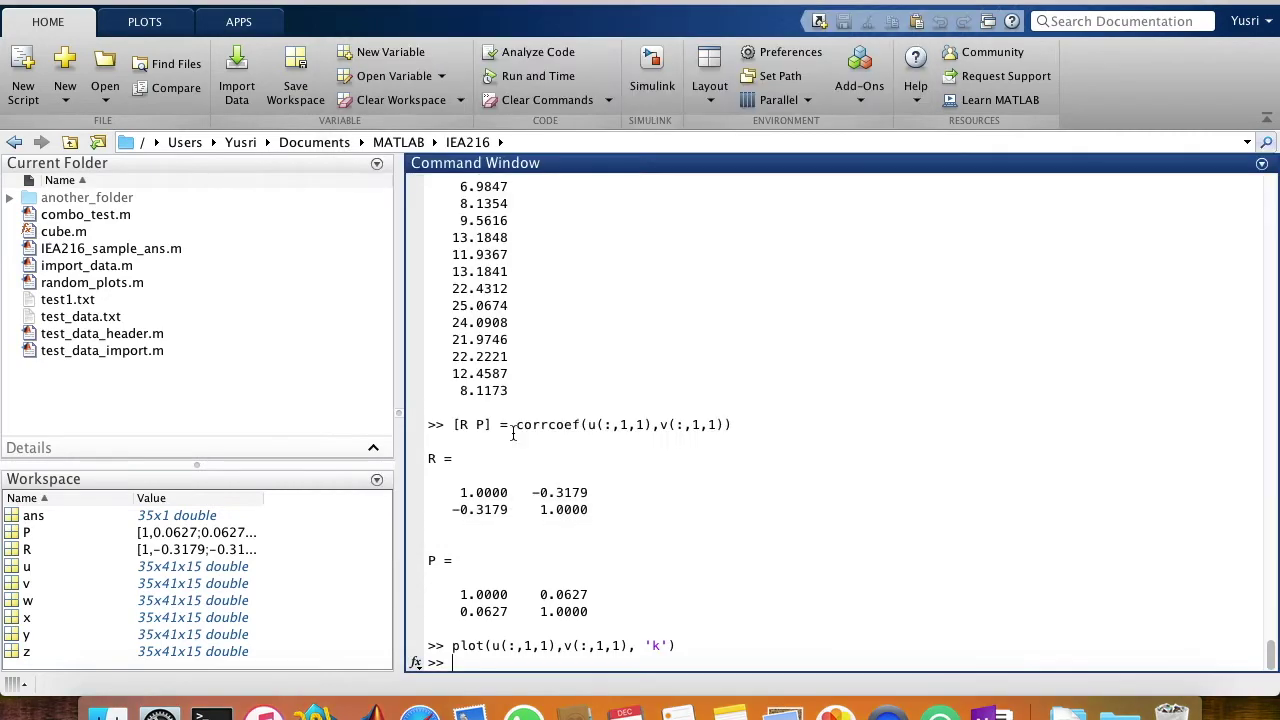
{"action": "key", "text": "Up"}
{"action": "key", "text": "Left"}
{"action": "key", "text": "Left"}
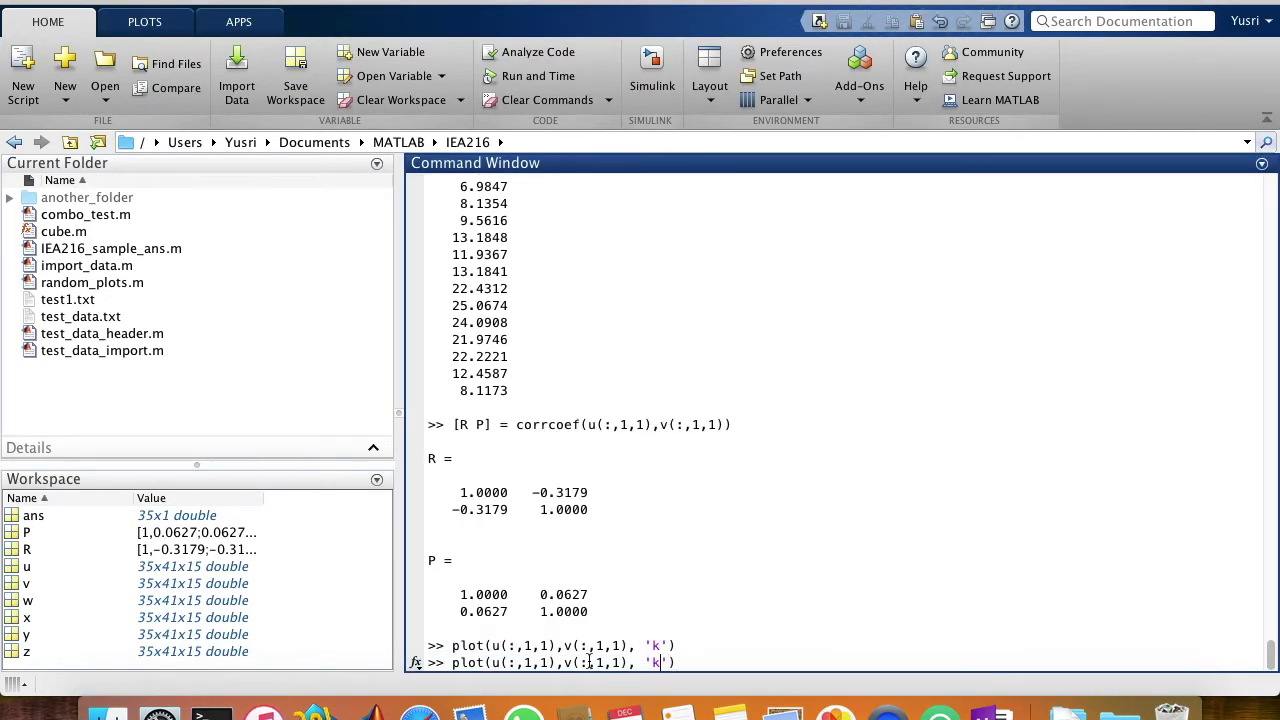
{"action": "type", "text": "x"}
{"action": "key", "text": "End"}
{"action": "key", "text": "Return"}
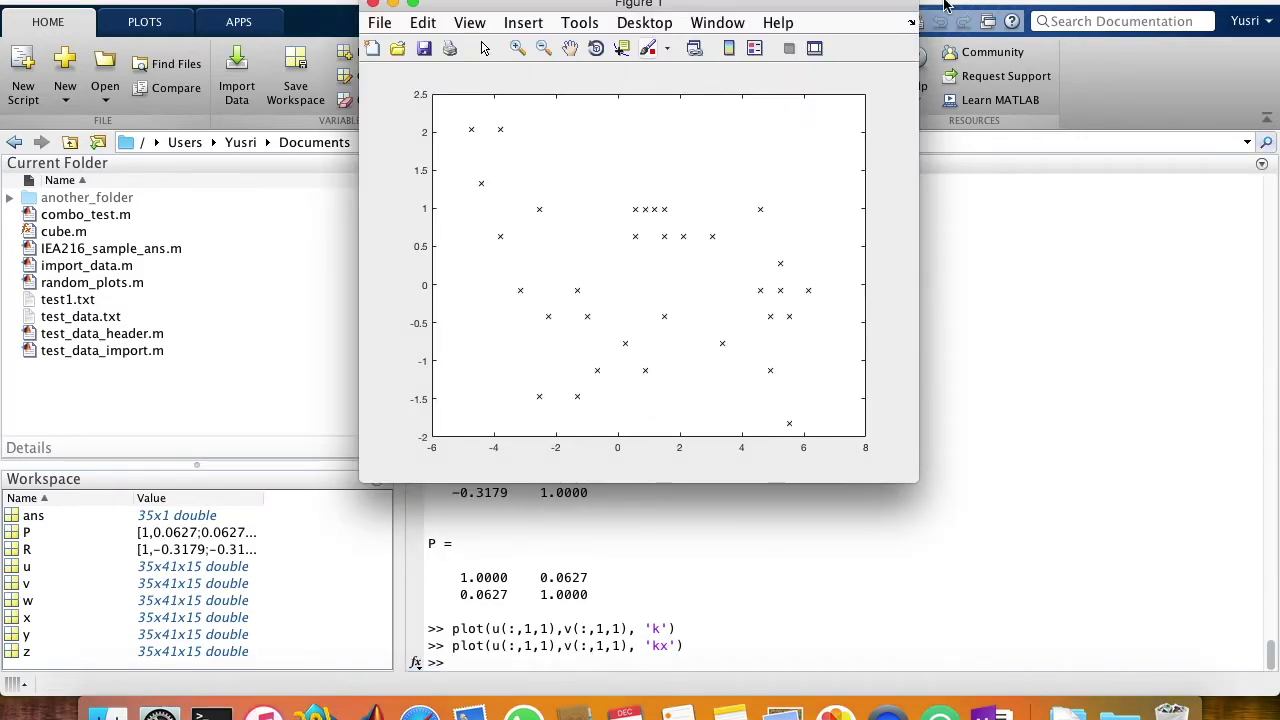
Place the figure beside the Command Window, then label the x-axis 'u' and the y-axis 'v'.
{"action": "left_click_drag", "start_coordinate": [1278, 20], "coordinate": [1125, 5]}
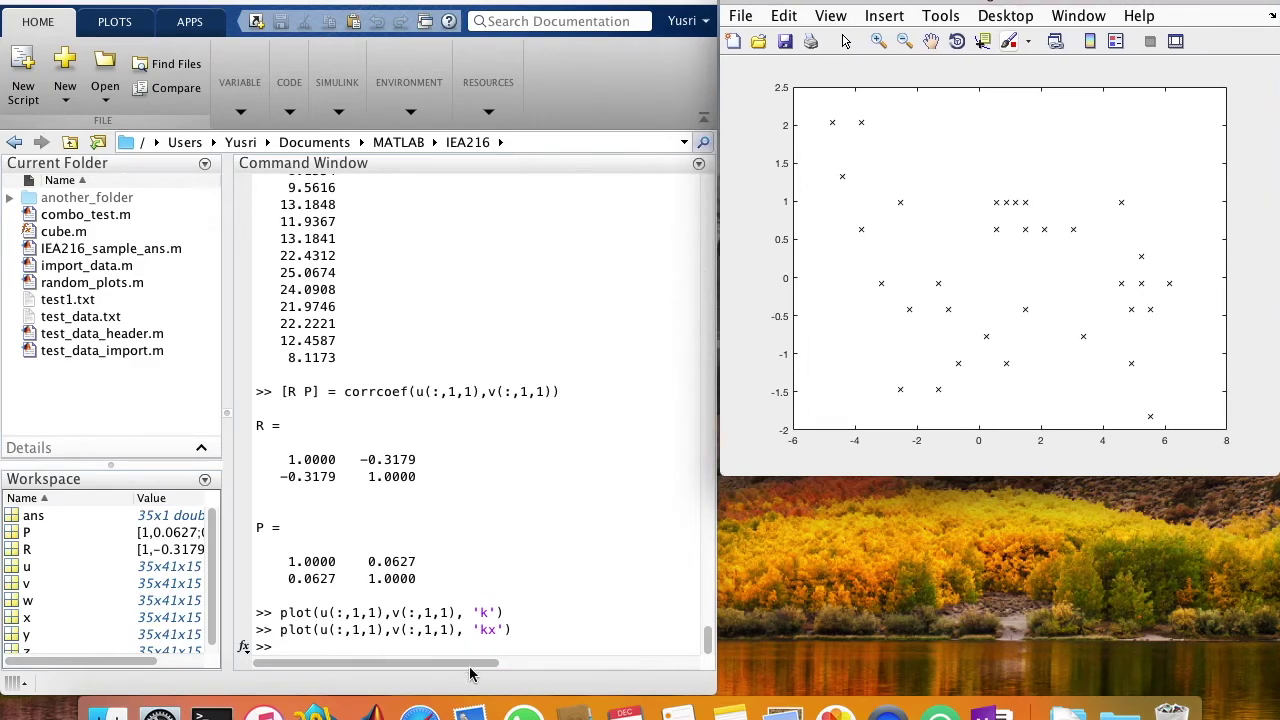
{"action": "left_click", "coordinate": [394, 662]}
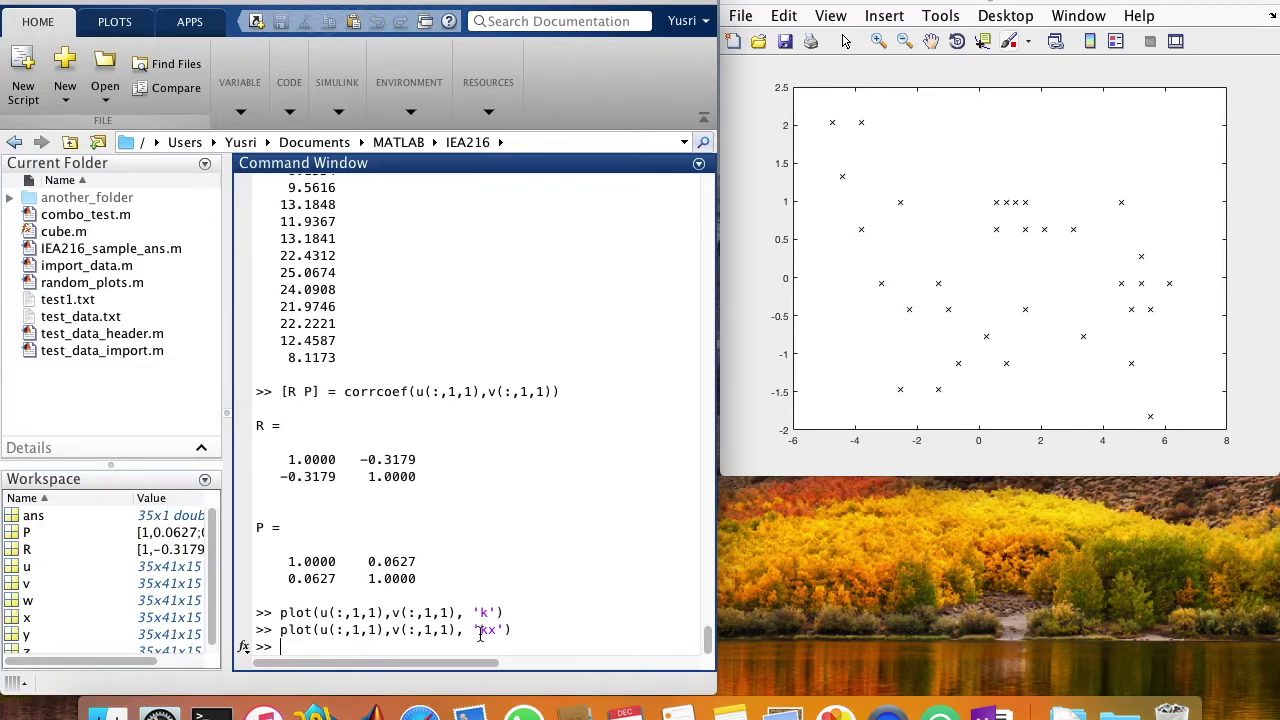
{"action": "type", "text": "xlabel("}
{"action": "type", "text": "'x'"}
{"action": "type", "text": ")"}
{"action": "key", "text": "Left"}
{"action": "key", "text": "Left"}
{"action": "key", "text": "BackSpace"}
{"action": "type", "text": "u"}
{"action": "key", "text": "Return"}
{"action": "type", "text": "ylabel"}
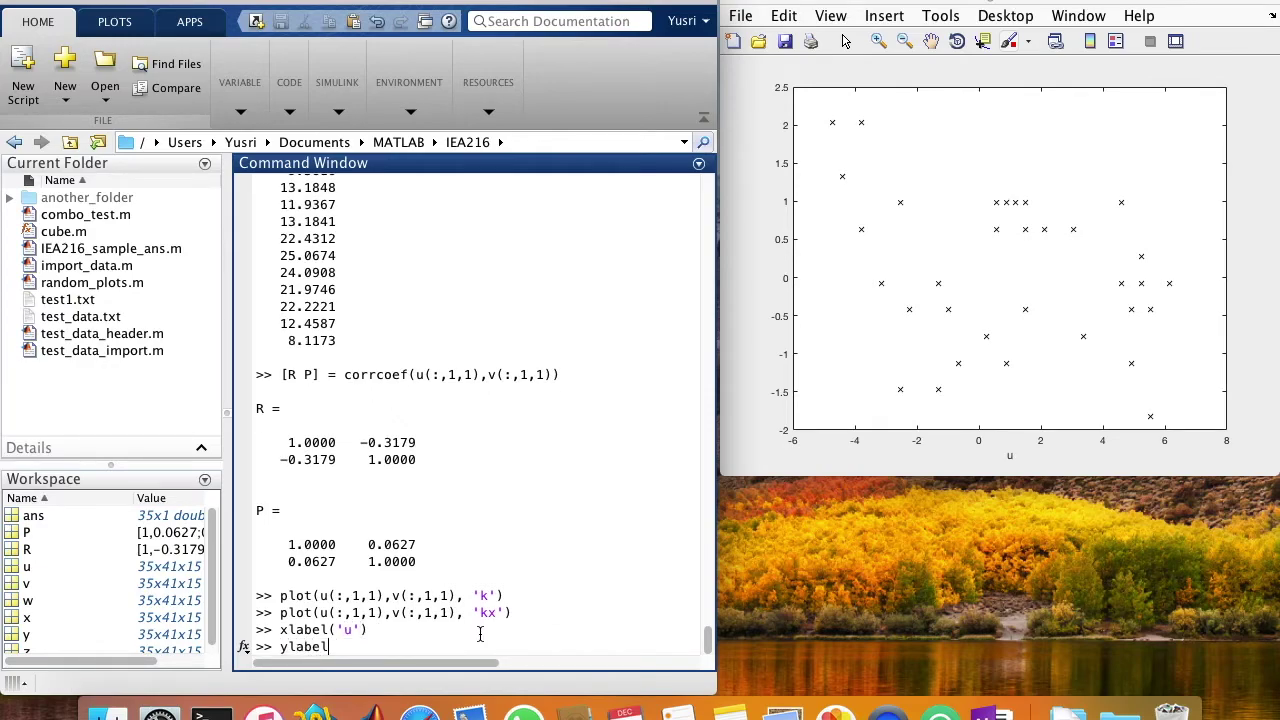
{"action": "type", "text": "('v')"}
{"action": "key", "text": "Return"}
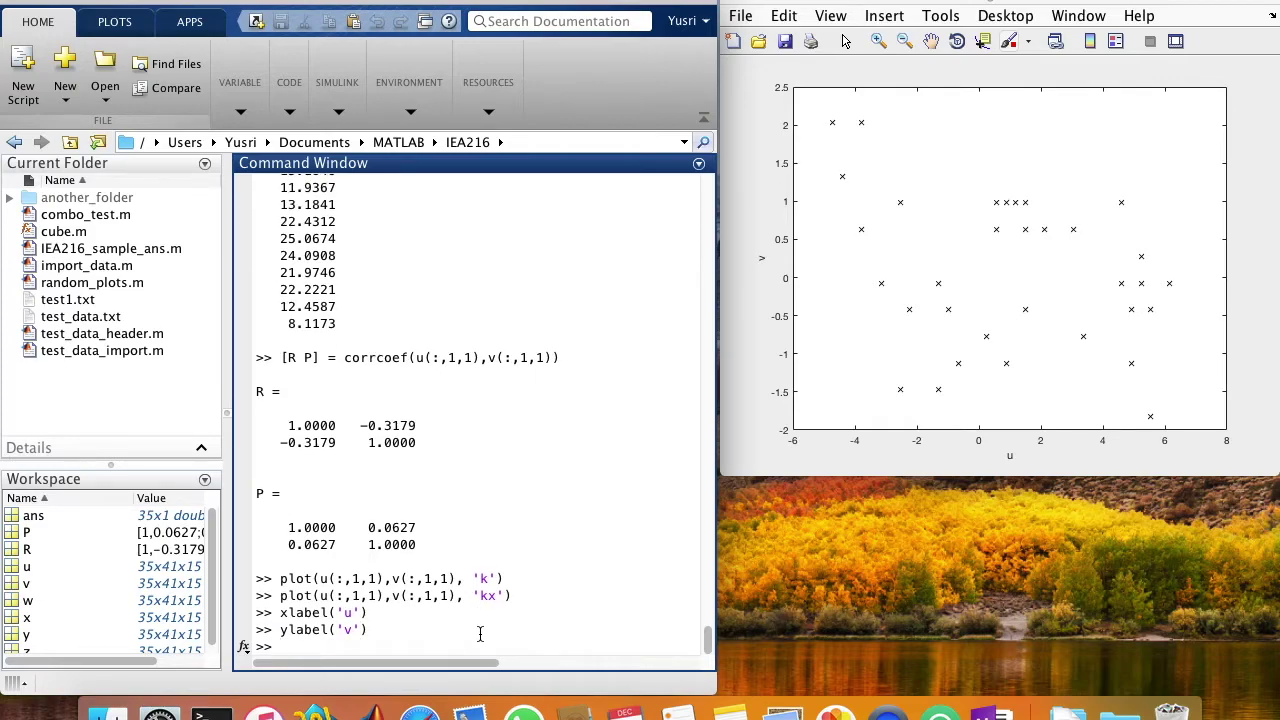
Run lsline to draw a downward-sloping least-squares line through the u–v scatter.
{"action": "type", "text": "lsline"}
{"action": "key", "text": "Return"}
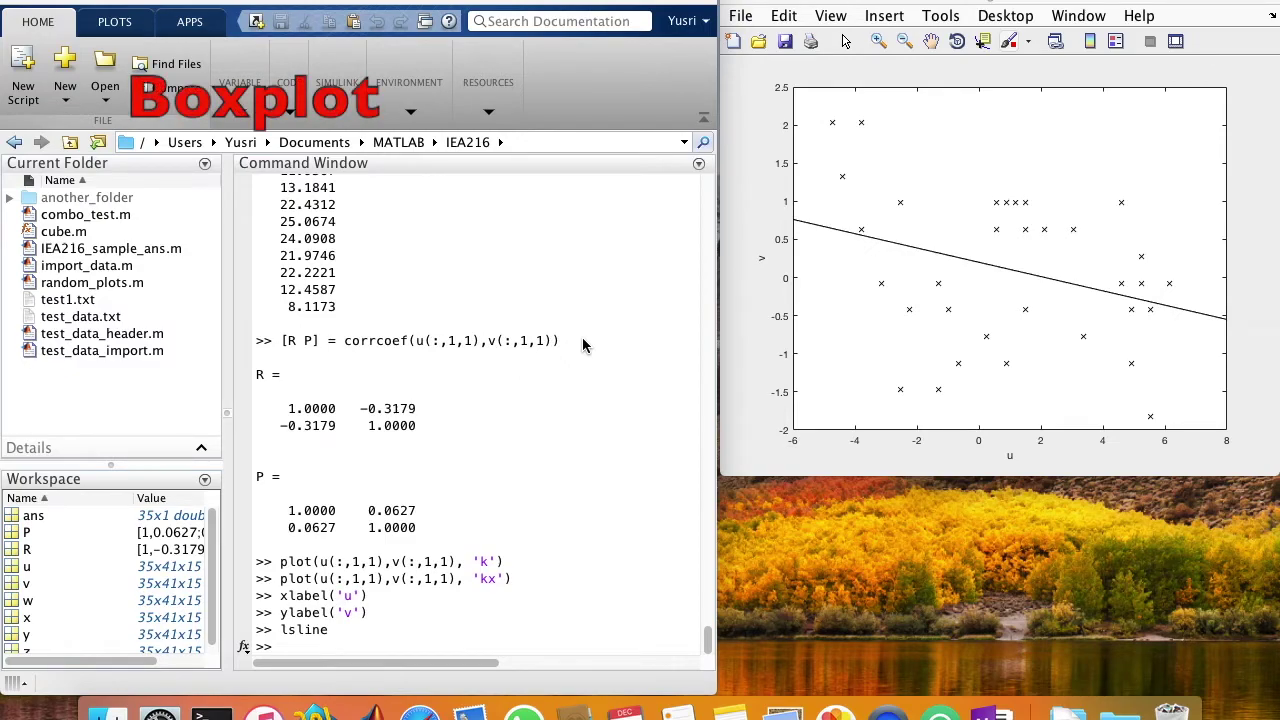
Draw boxplots of all 41 columns of u(:,:,1), then enter boxplot(u(:,1,1)) at the prompt.
{"action": "left_click", "coordinate": [352, 633]}
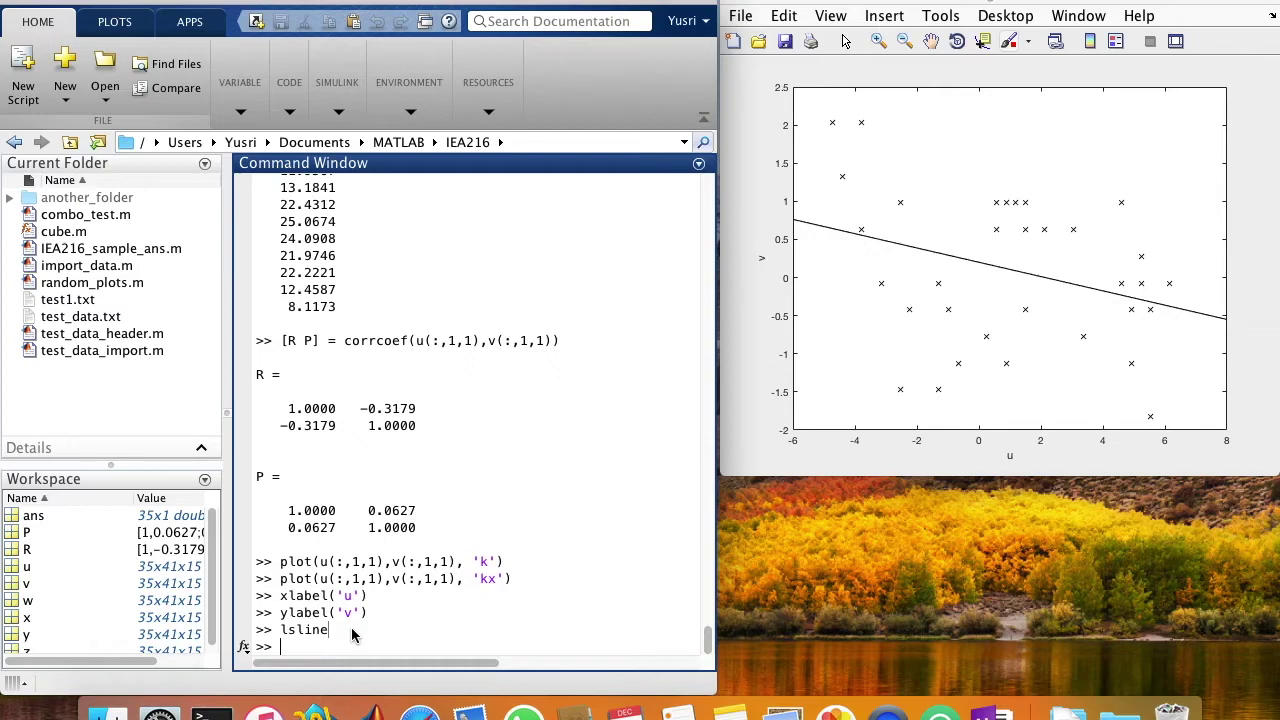
{"action": "type", "text": "boxplot(u(:,:,1))"}
{"action": "key", "text": "Return"}
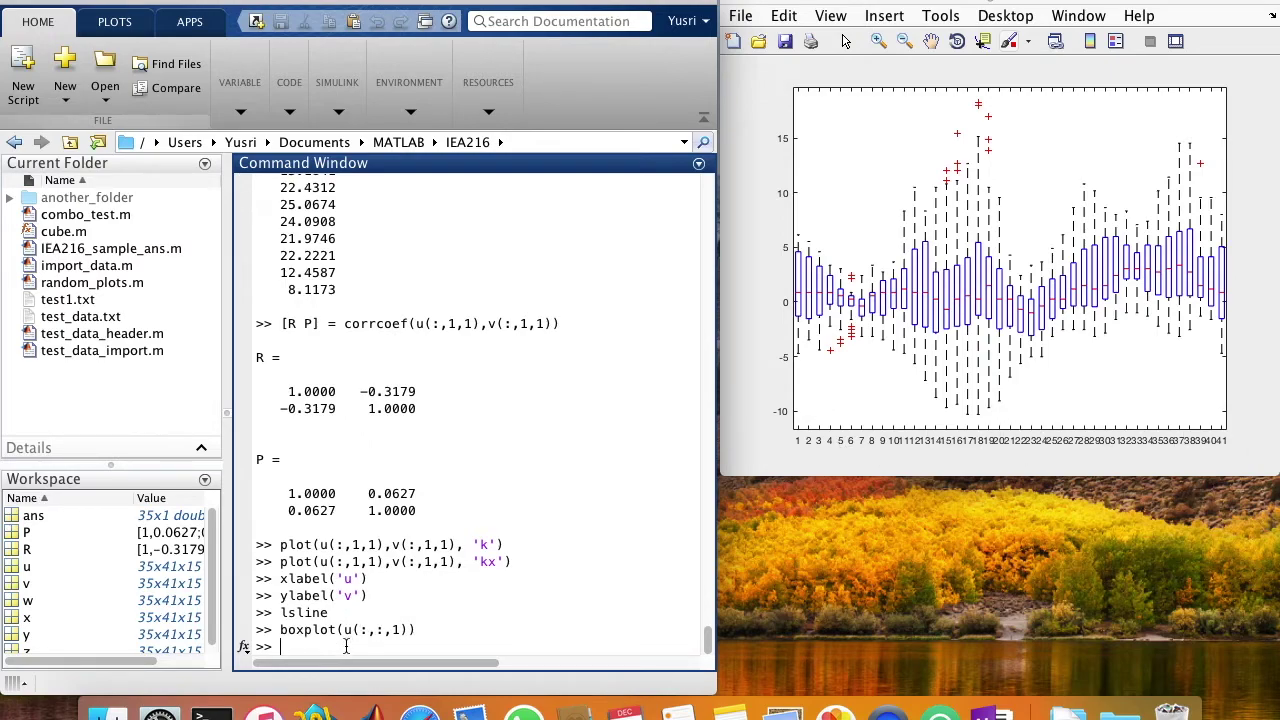
{"action": "type", "text": "boxplot(u(:,1,1))"}
Run boxplot(u(:,1,1)) to show one box with median near 1 and whiskers -4.6 to 6.2.
{"action": "key", "text": "Return"}
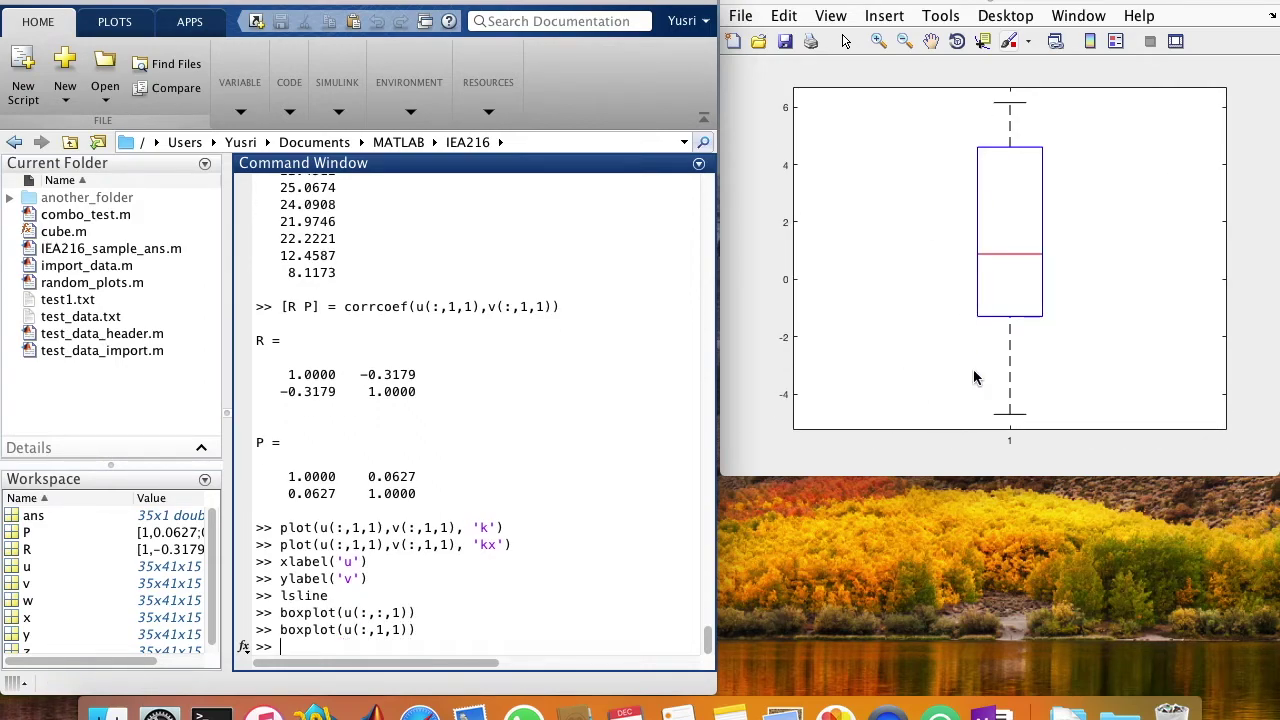